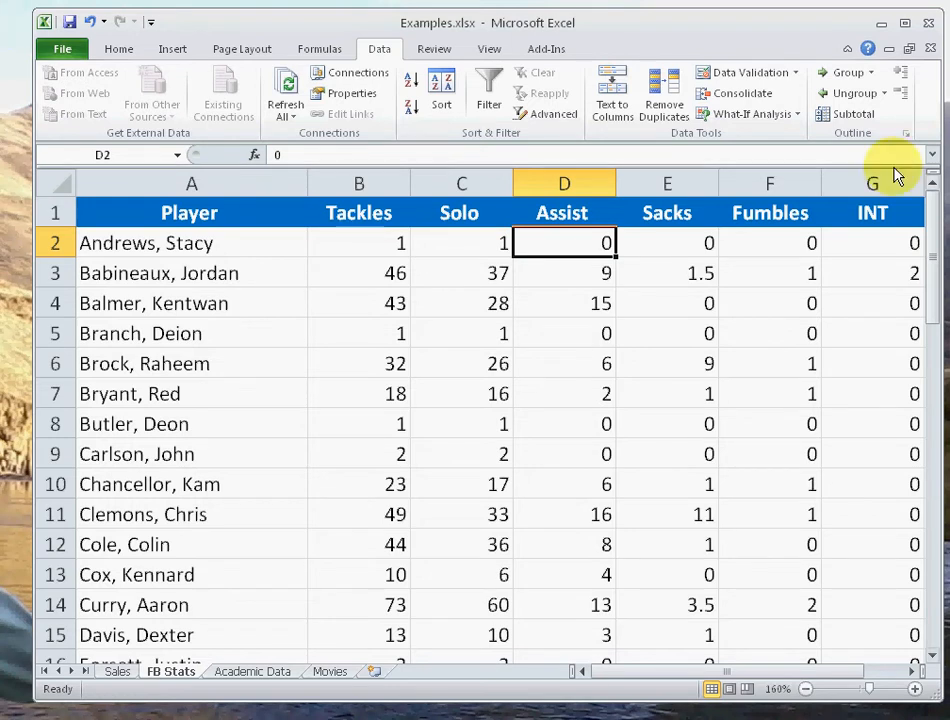
Step: Group the Solo and Assist columns of the player statistics and collapse the group
mouse_move(933, 224)
left_mouse_down()
mouse_move(933, 566)
mouse_move(939, 218)
mouse_move(939, 570)
mouse_move(933, 329)
mouse_move(928, 568)
mouse_move(939, 205)
left_mouse_up()
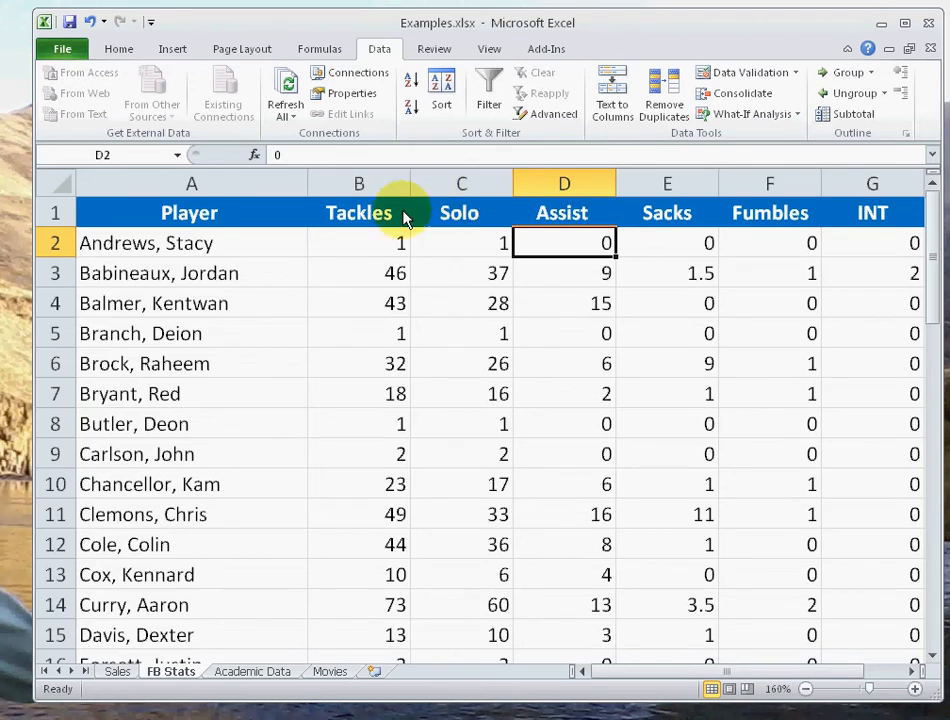
left_click_drag(475, 195, 560, 193)
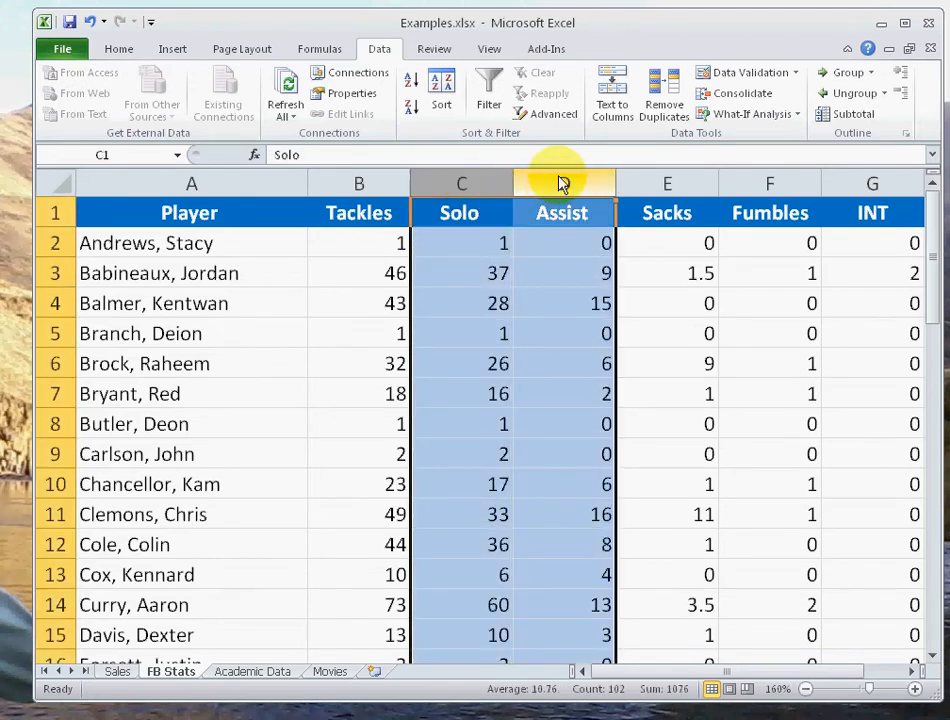
left_click(849, 76)
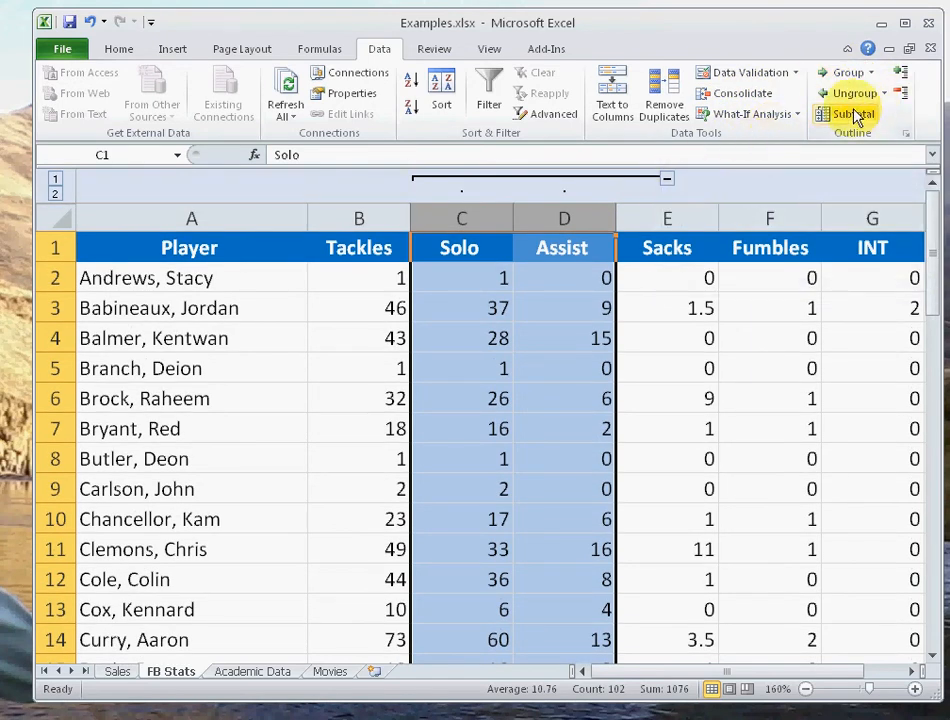
left_click(55, 180)
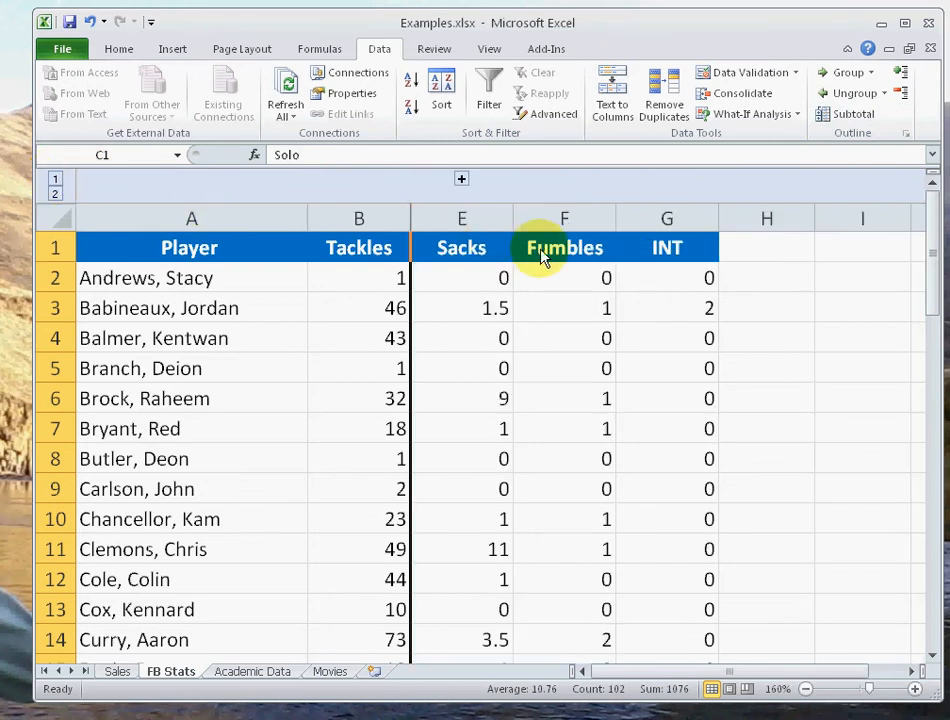
scroll(540, 257, "down", 1)
scroll(540, 257, "up", 1)
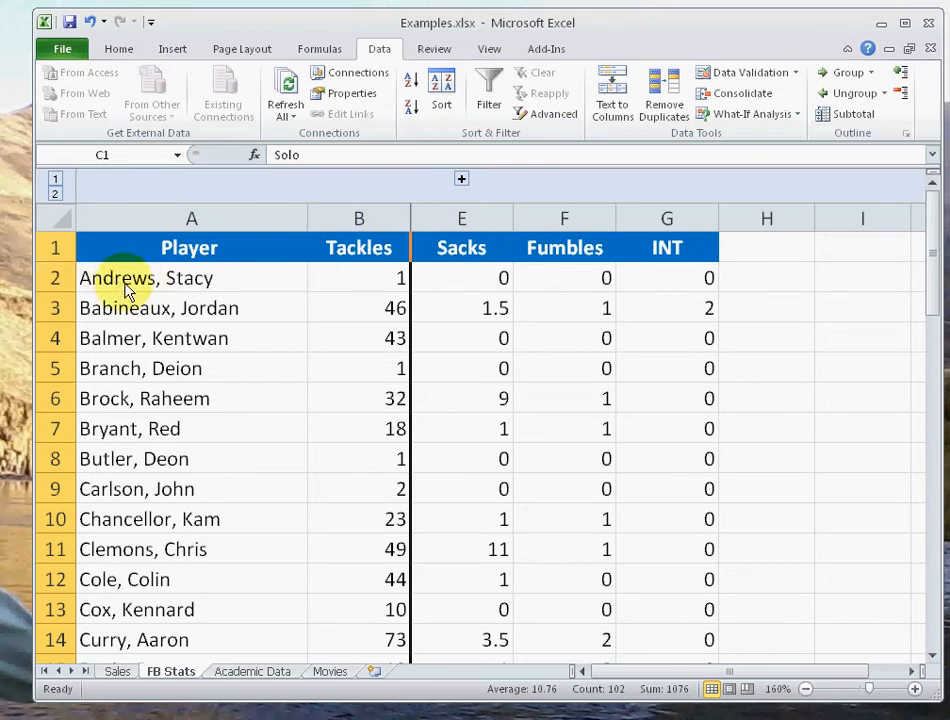
Step: Select the player data in A2:G51, without the header row, for conditional formatting
left_click_drag(125, 287, 632, 620)
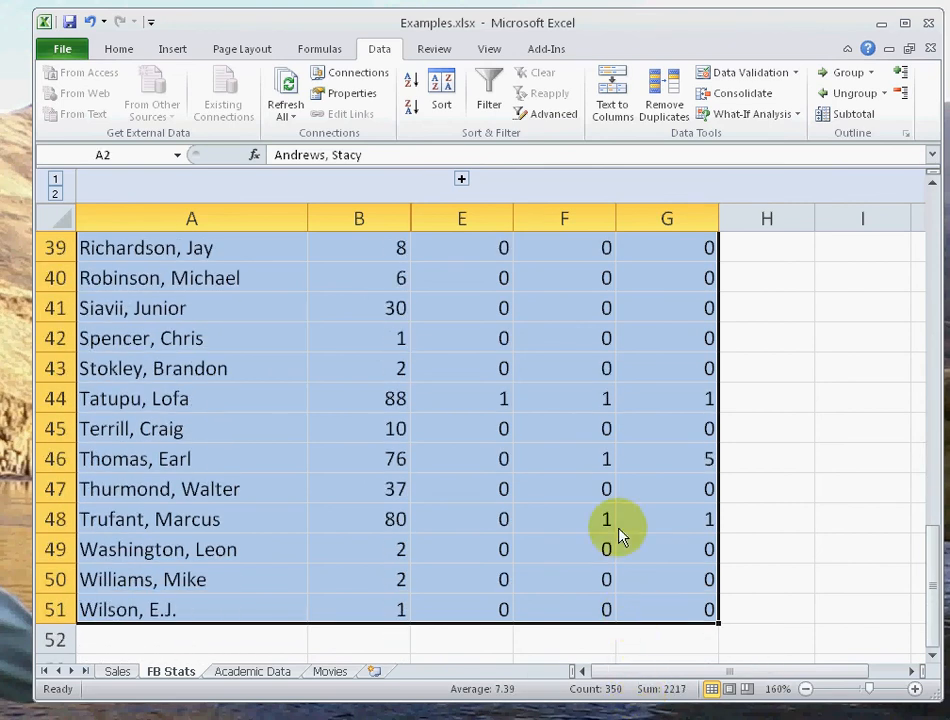
left_click(118, 48)
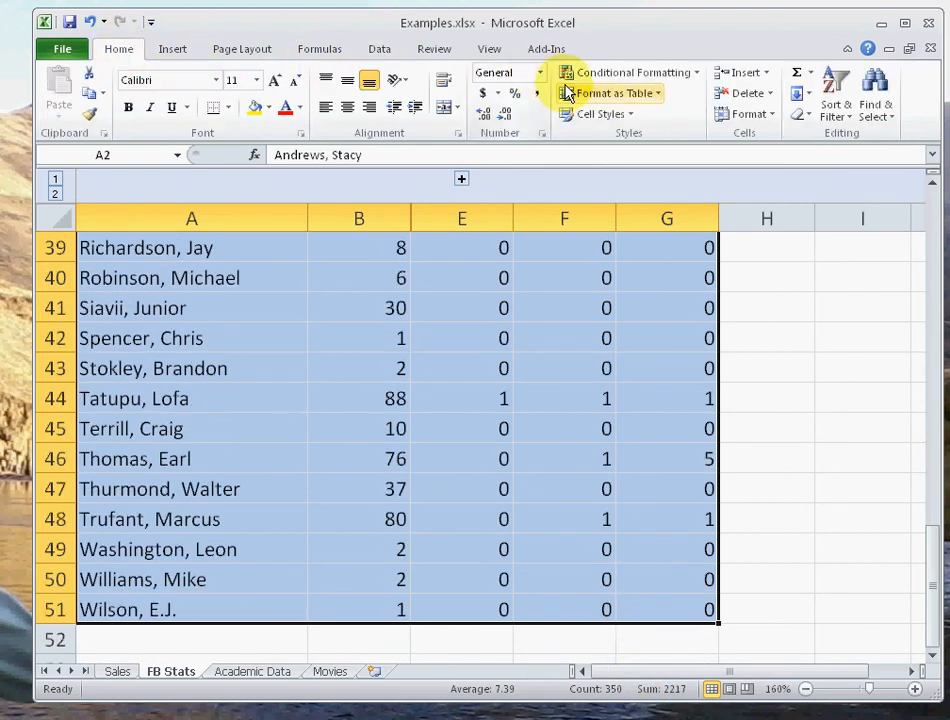
left_click(697, 78)
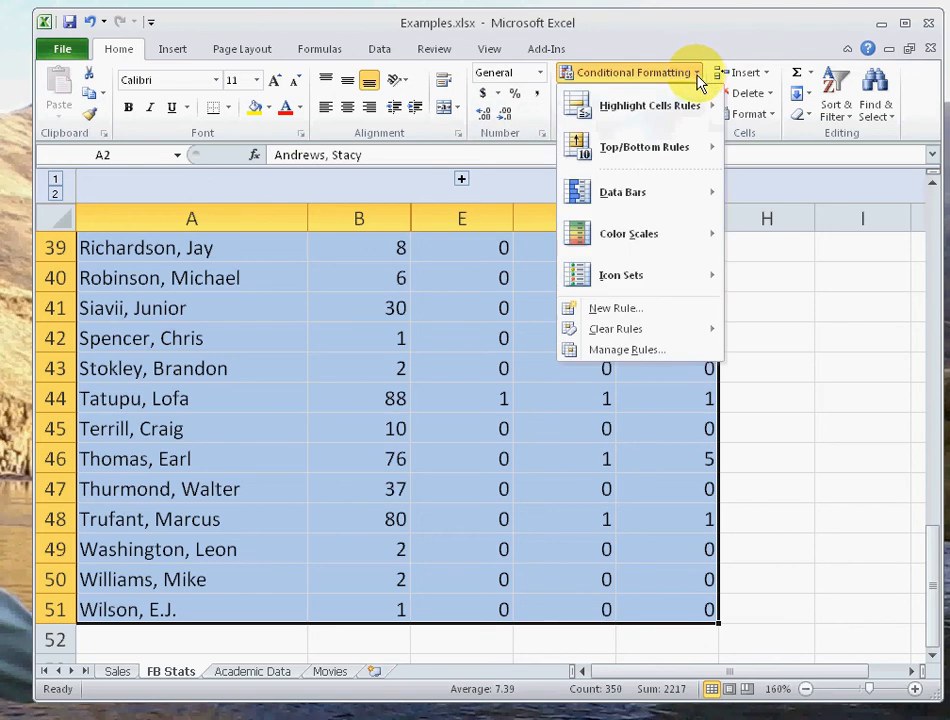
left_click(662, 311)
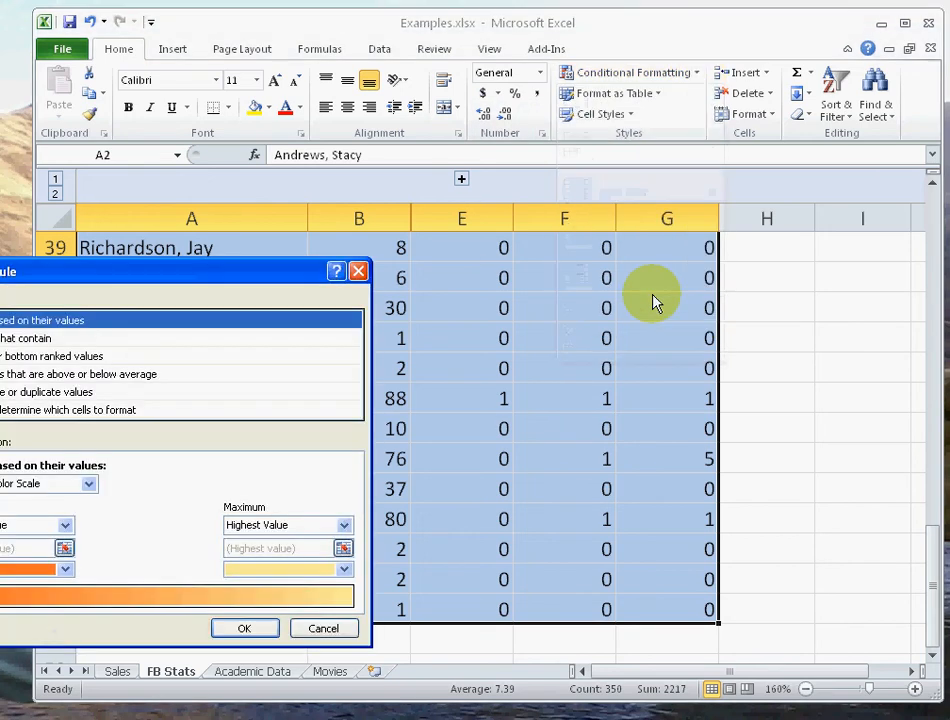
left_click(310, 632)
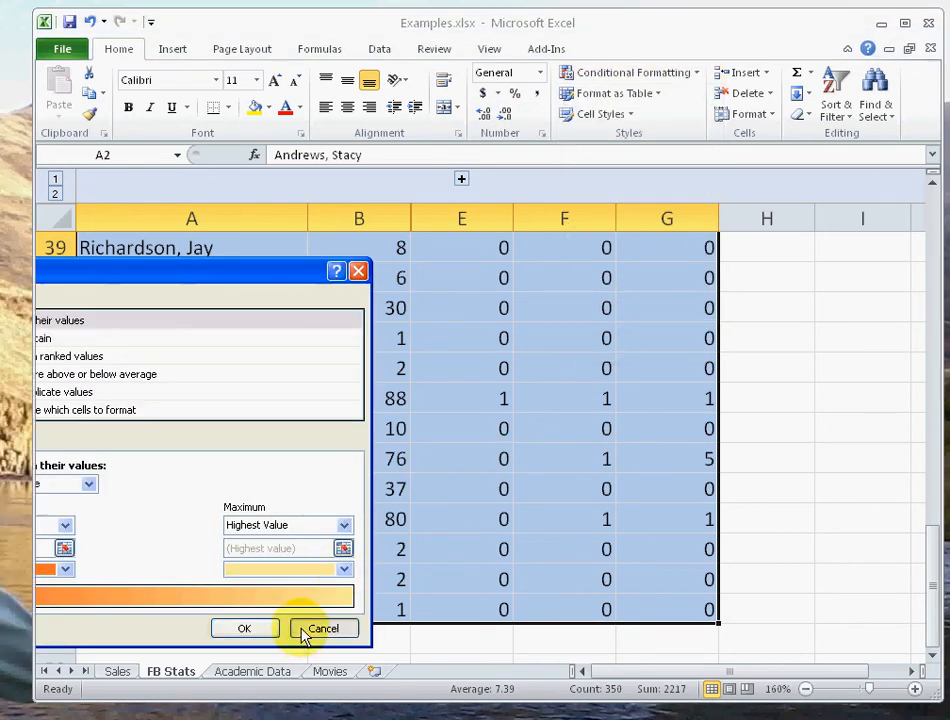
Step: Delete all existing conditional formatting rules for the selected player data
left_click(692, 77)
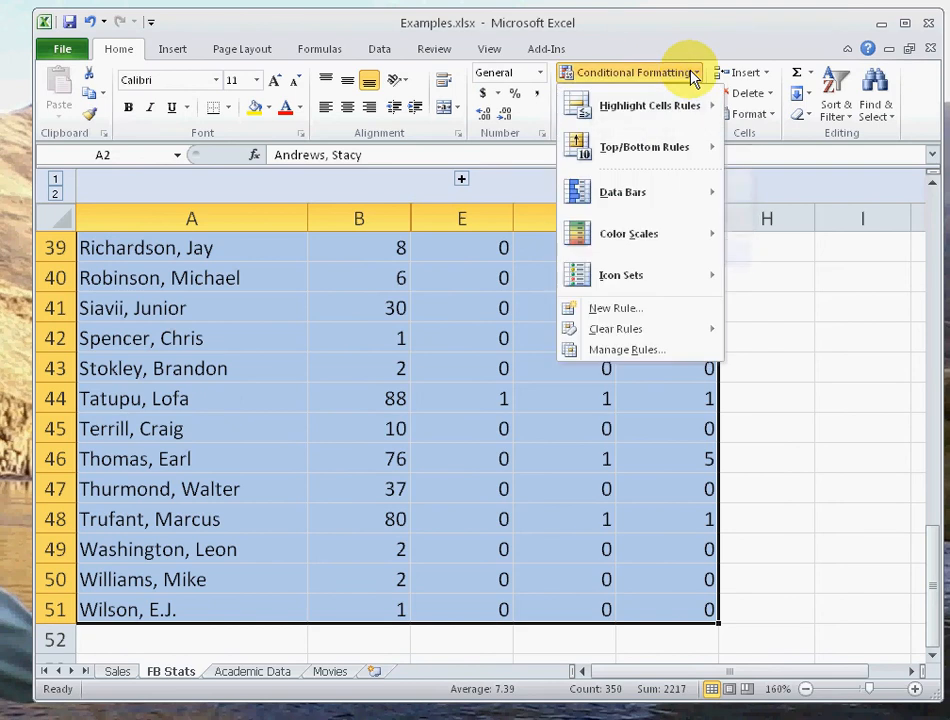
left_click(676, 352)
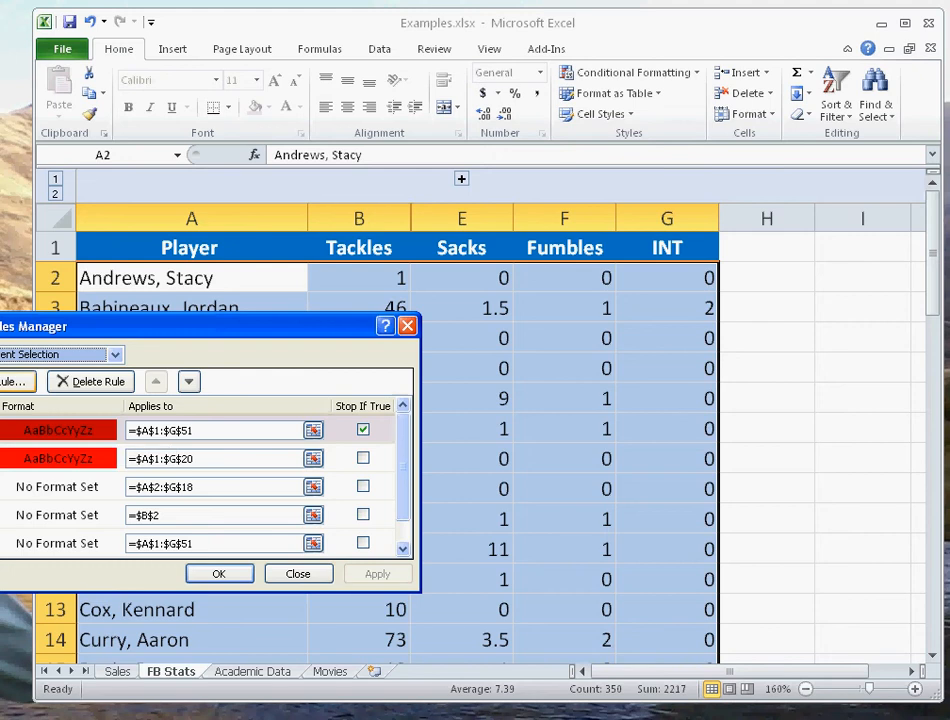
left_click(82, 381)
left_click(82, 381)
left_click(82, 381)
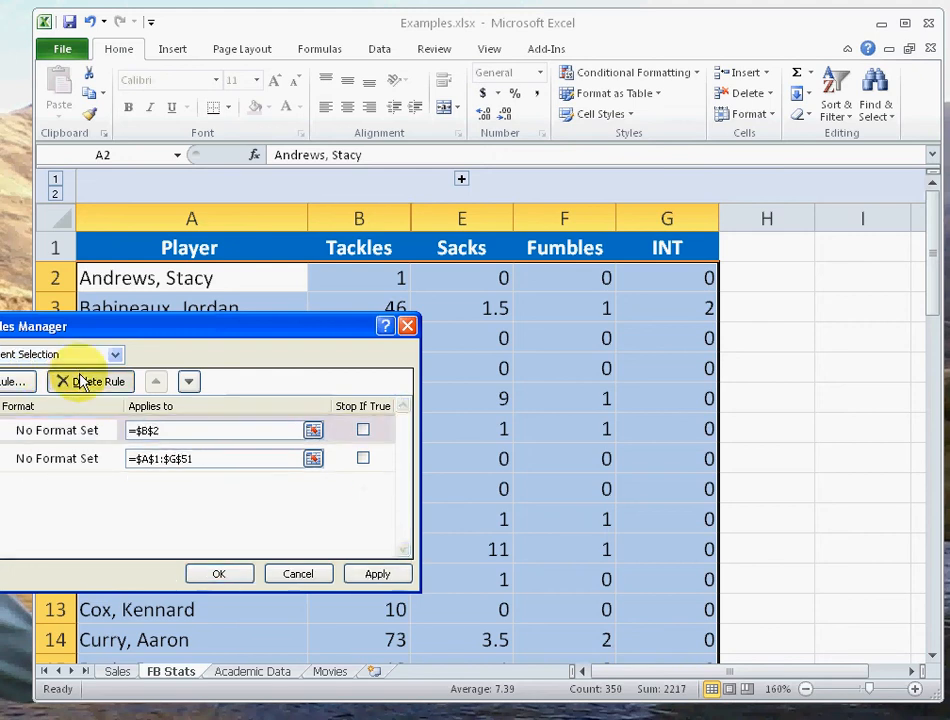
left_click(82, 381)
left_click(82, 381)
Step: Create a formula-based conditional formatting rule with the formula =and(b2>=30,sum(e2:g2)>=3)
left_click_drag(80, 329, 568, 3)
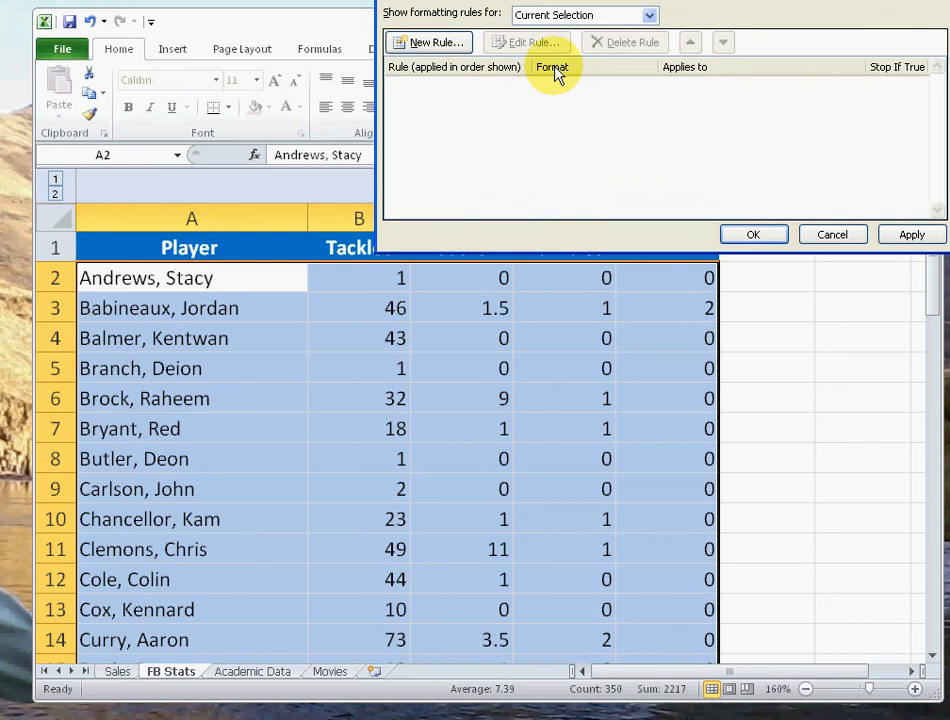
left_click(458, 42)
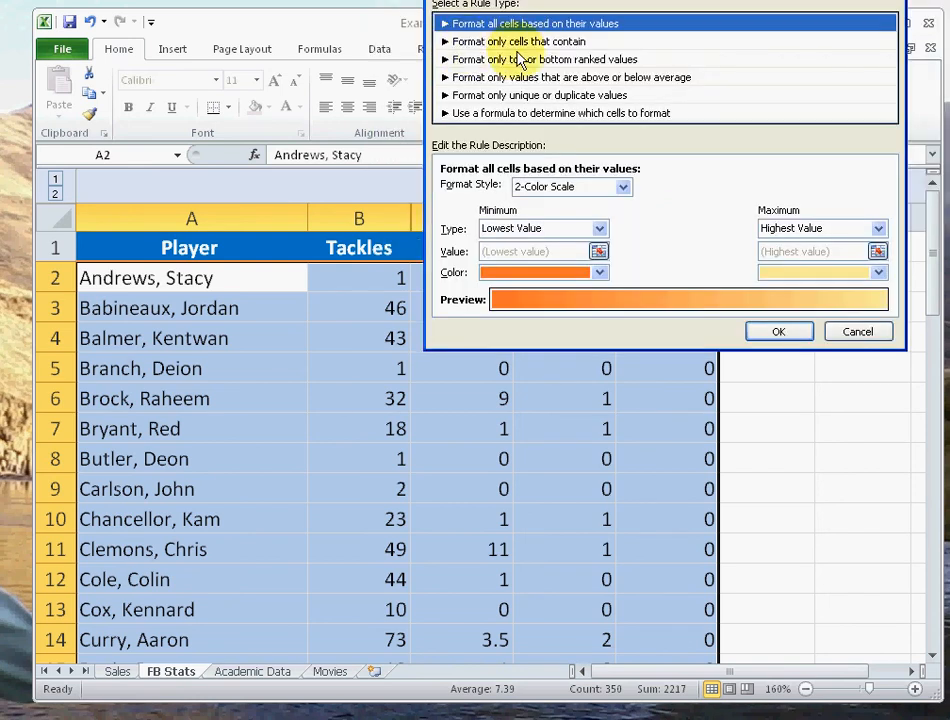
left_click(567, 113)
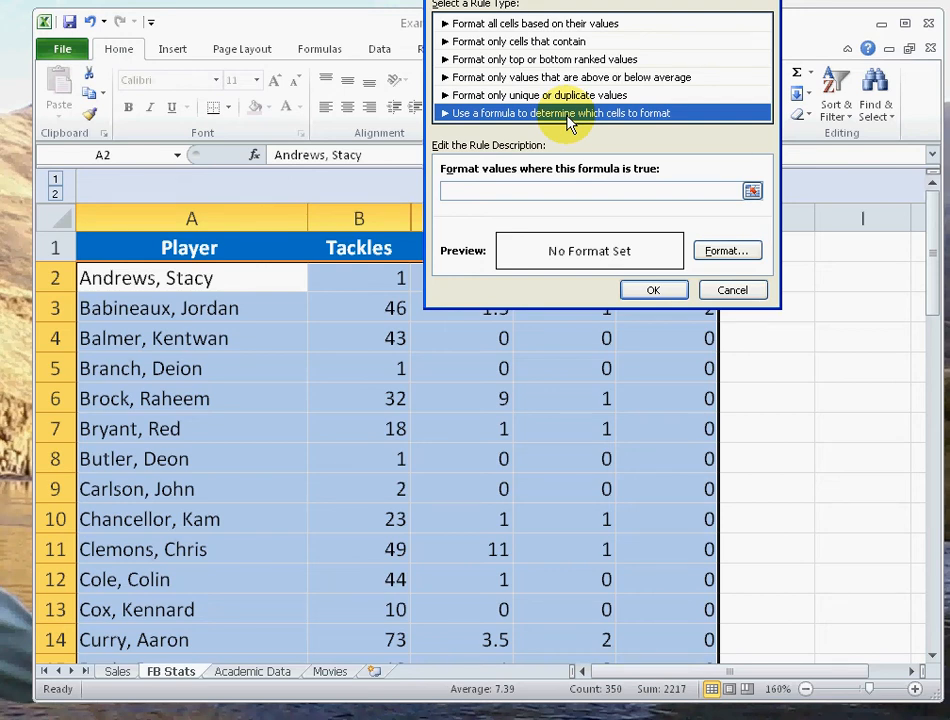
left_click(592, 196)
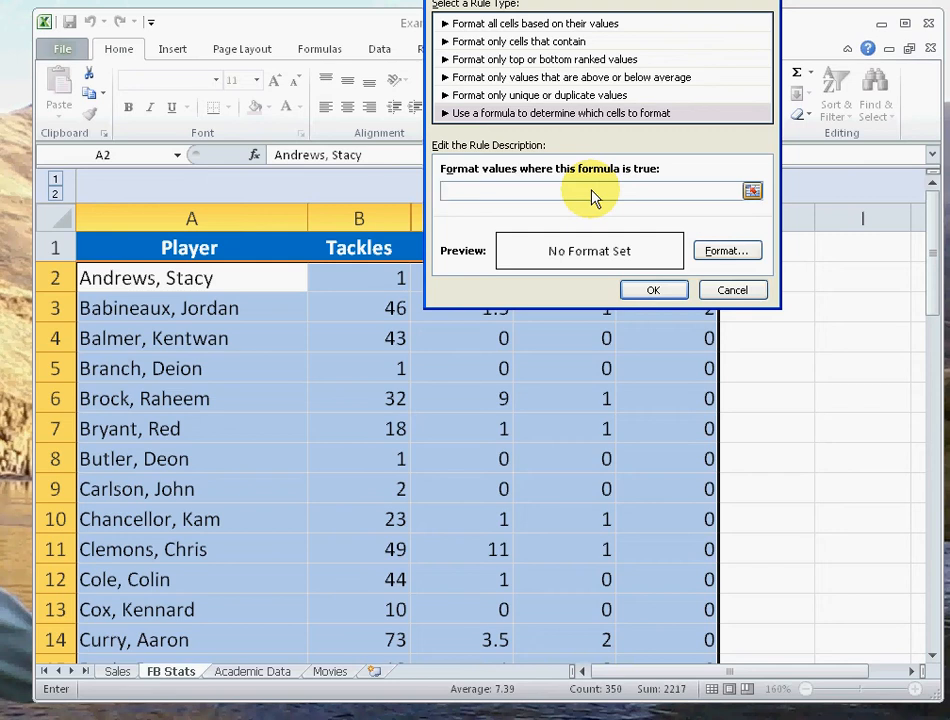
type("=and")
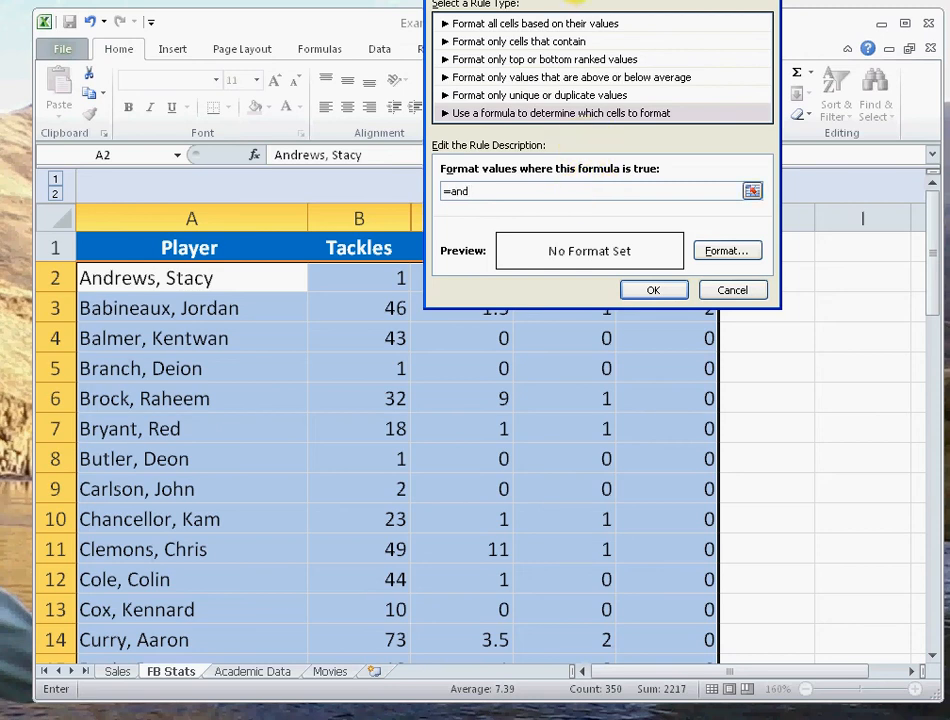
left_click_drag(430, 2, 327, 133)
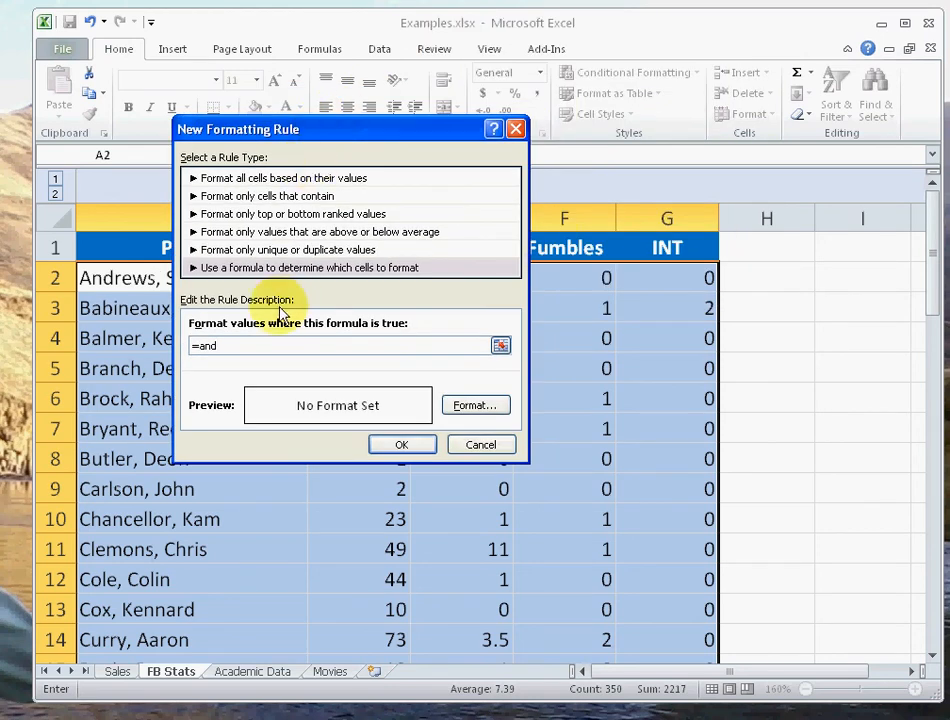
type("(")
left_click_drag(548, 162, 600, 159)
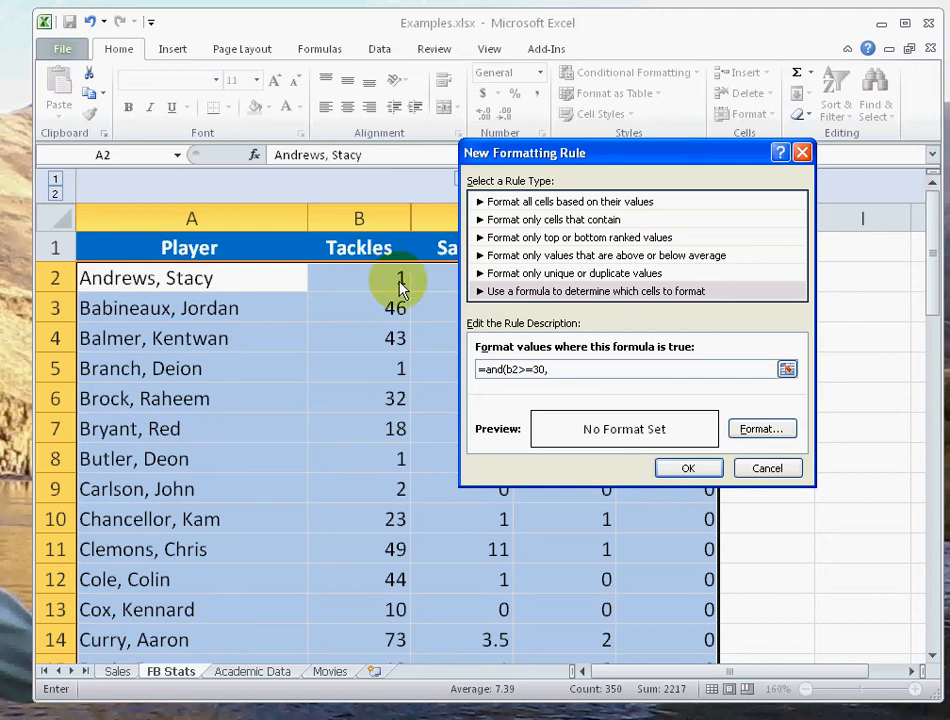
left_click_drag(547, 153, 343, 308)
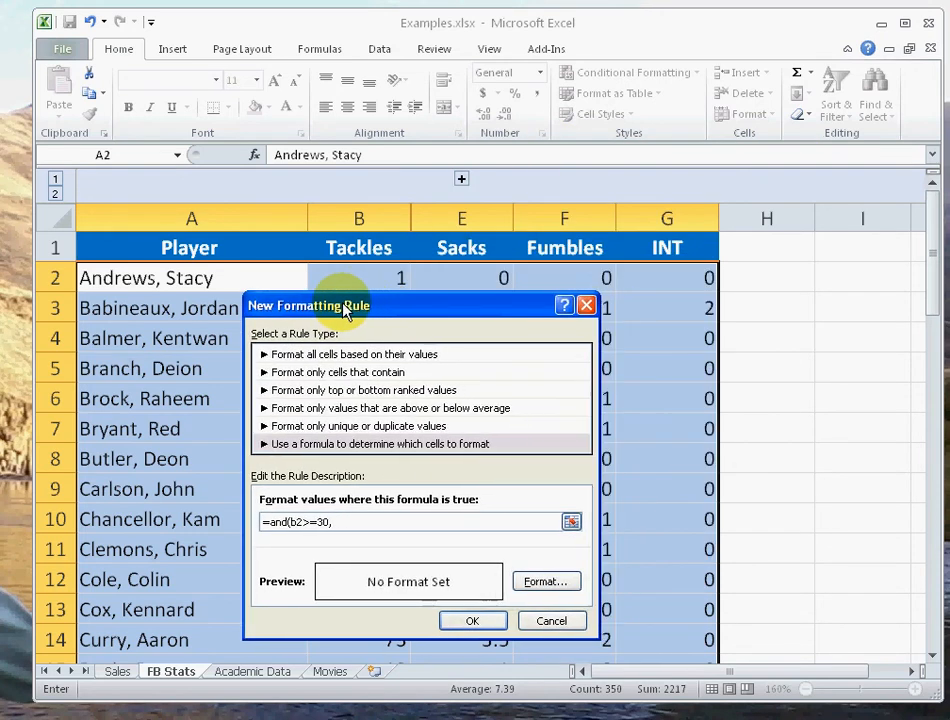
type("sum(")
type("e2:g2)>=3")
Step: Give the new rule a green background fill as its format
left_click(575, 583)
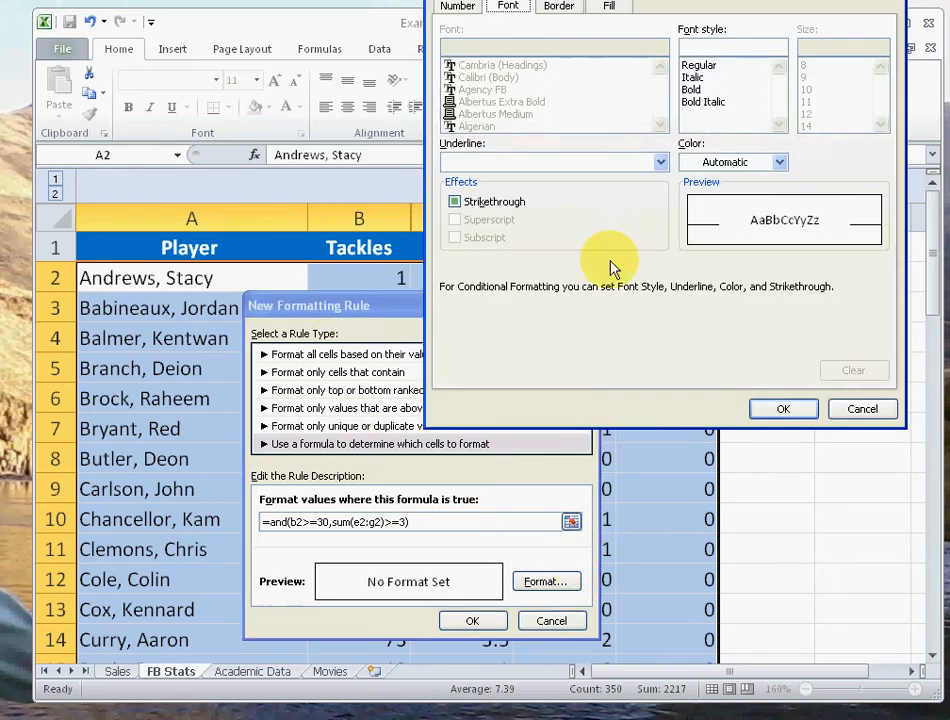
left_click(608, 7)
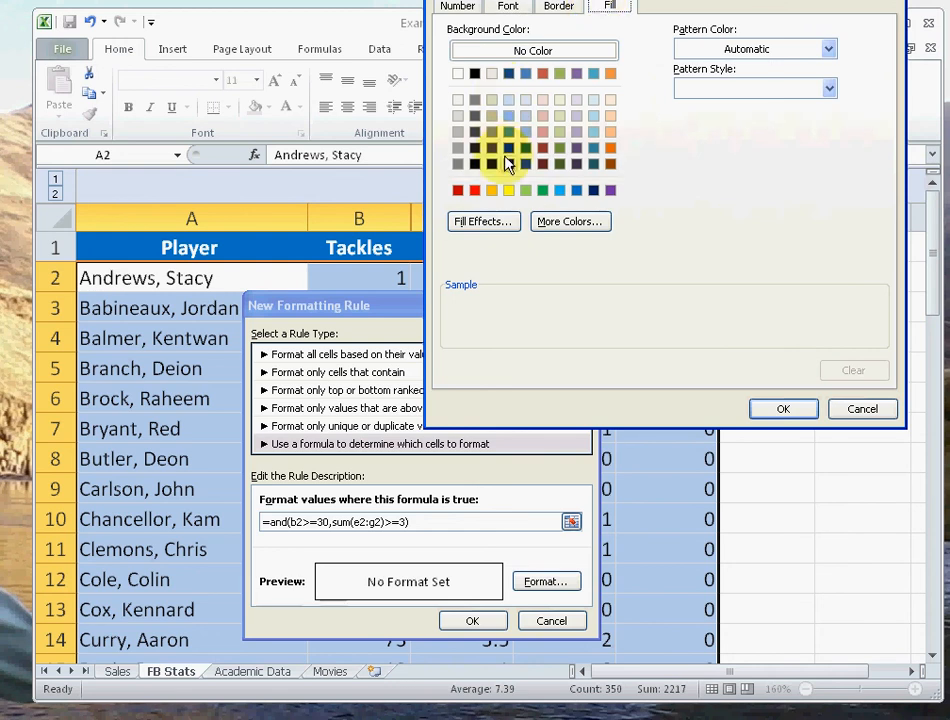
left_click(542, 191)
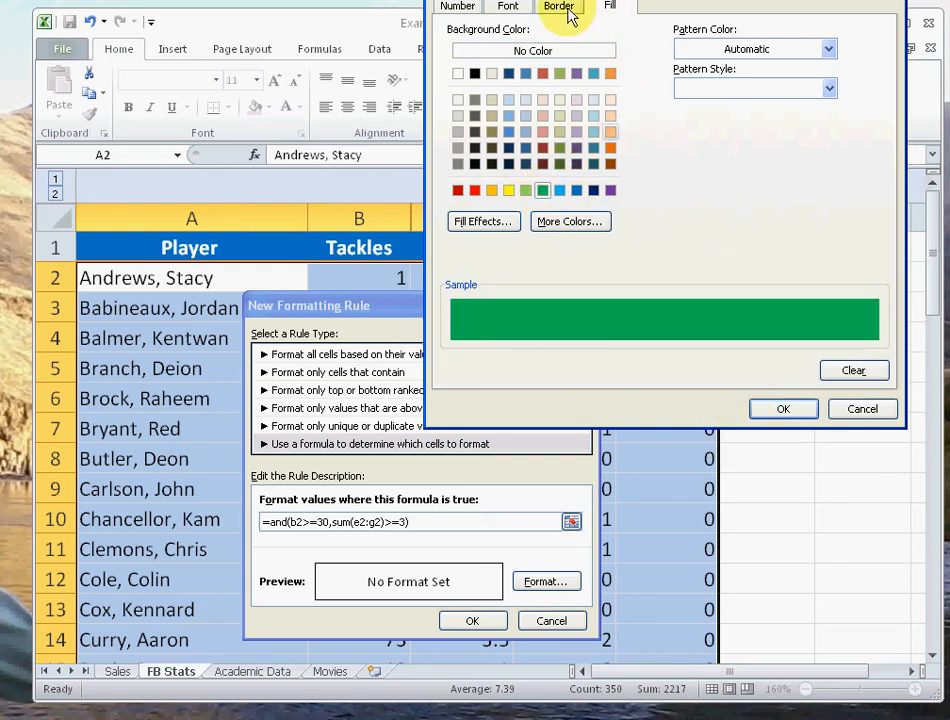
left_click(511, 8)
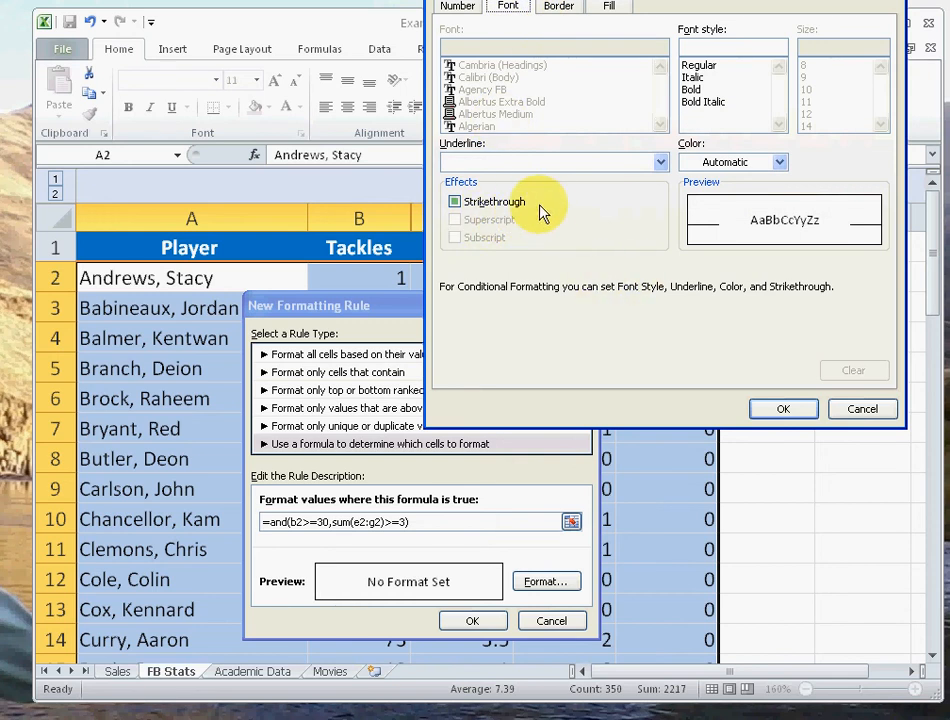
left_click(458, 8)
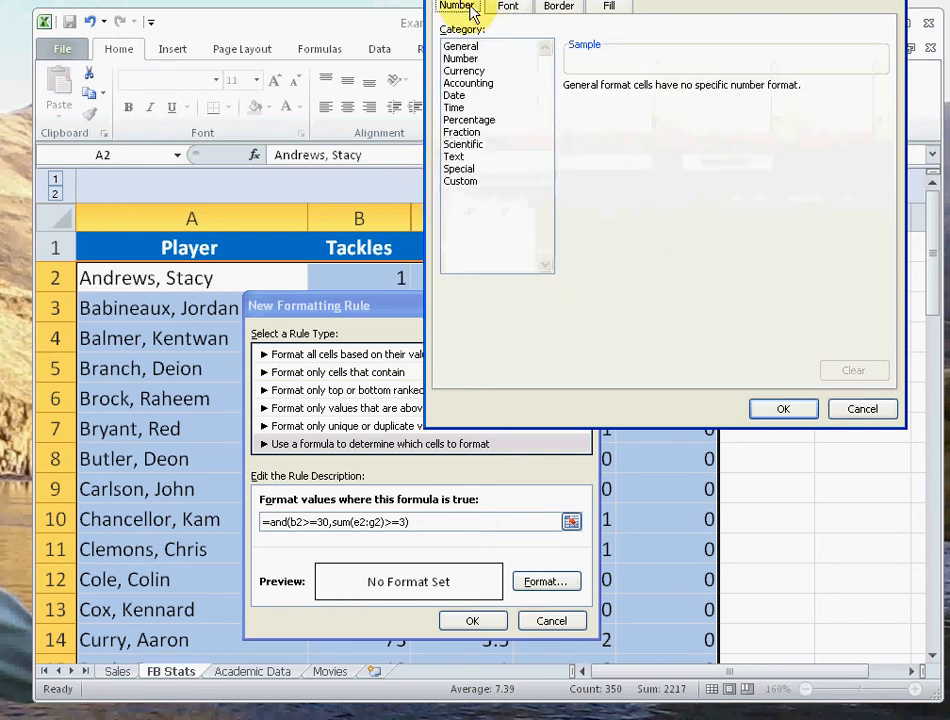
left_click(508, 7)
left_click(558, 7)
left_click(609, 6)
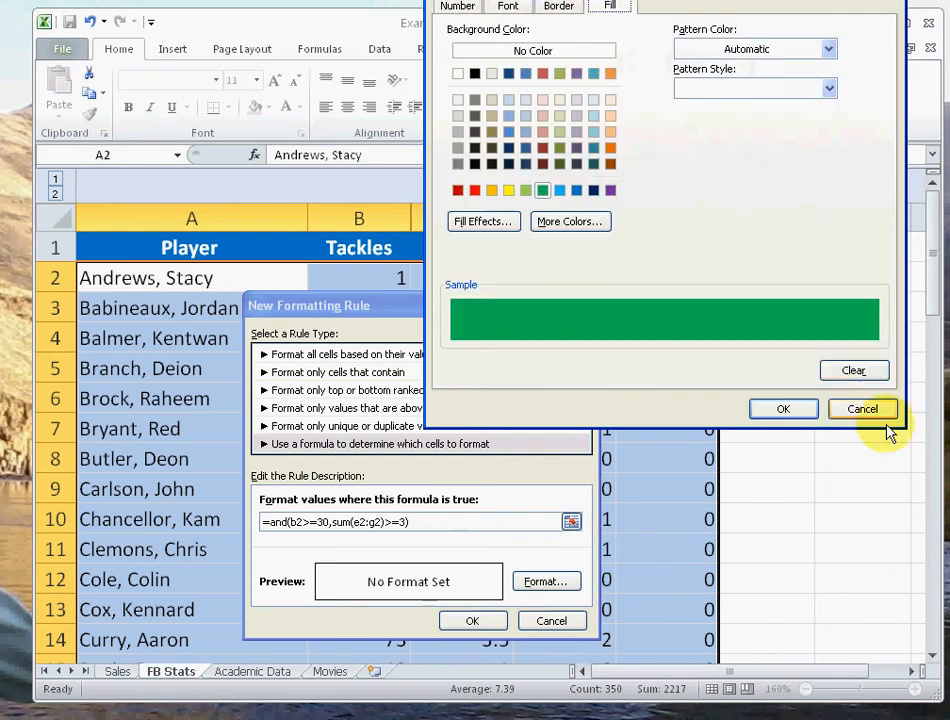
left_click(796, 418)
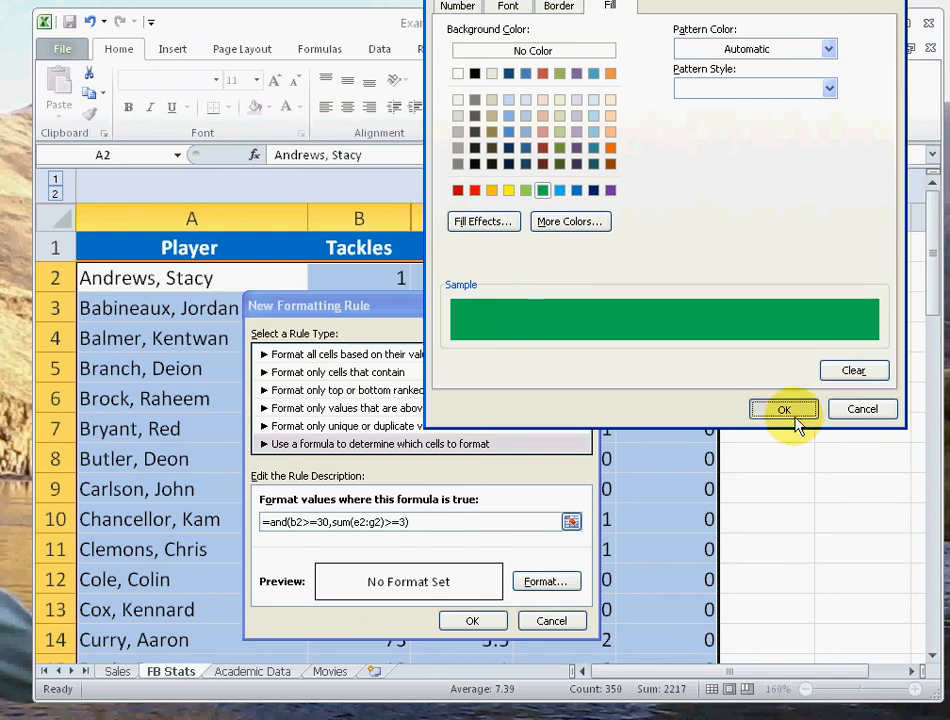
Step: Confirm the new formula rule, apply it to A2:G51 and check which cells it highlights
left_click_drag(477, 308, 717, 87)
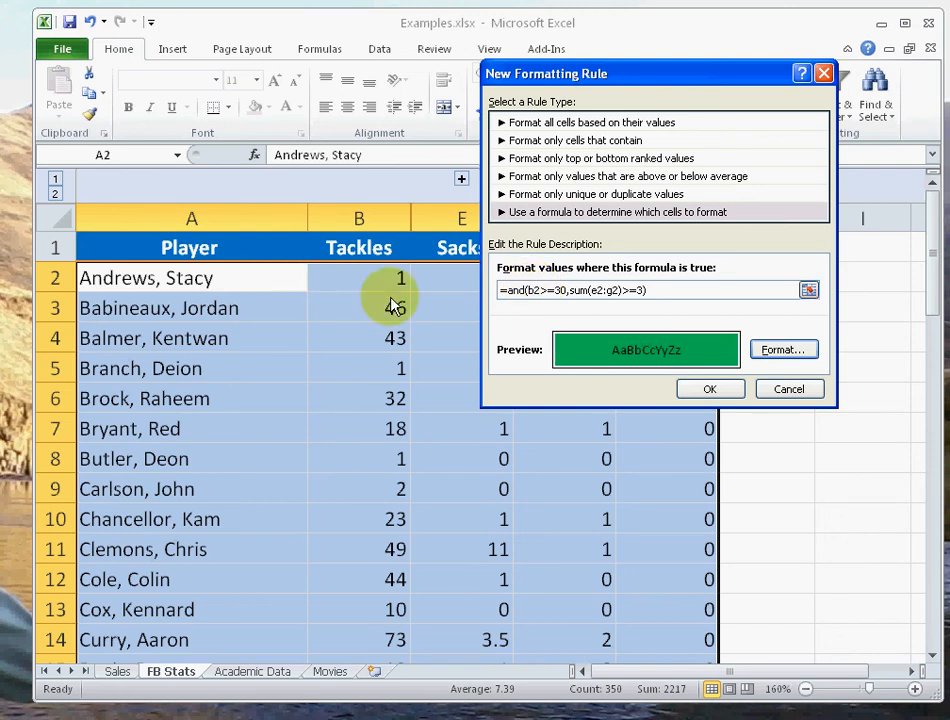
left_click(562, 292)
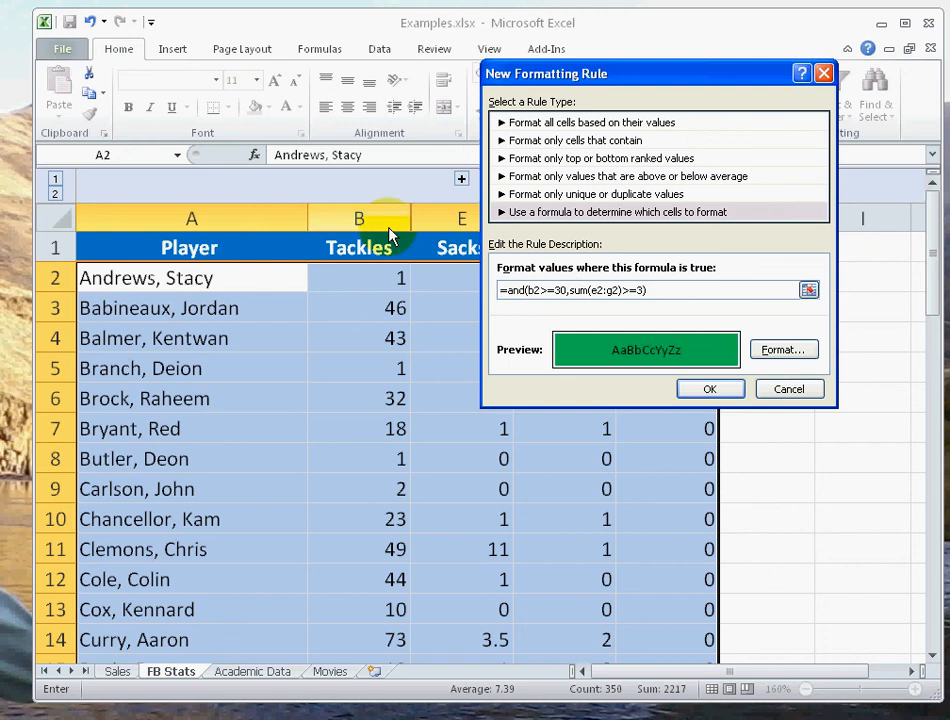
left_click(720, 390)
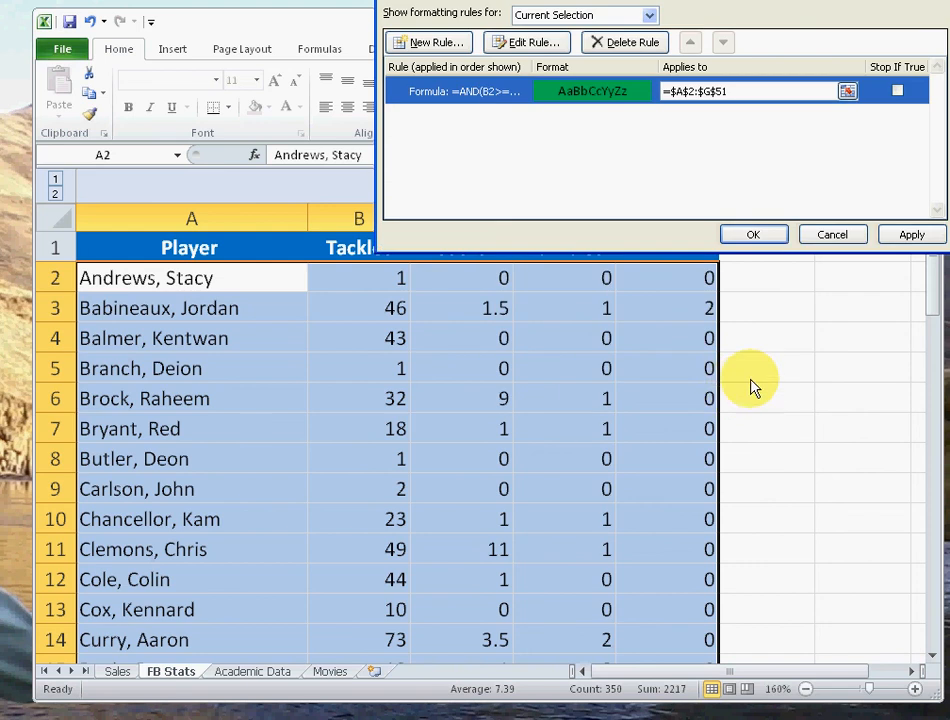
left_click_drag(843, 5, 809, 2)
left_click(878, 211)
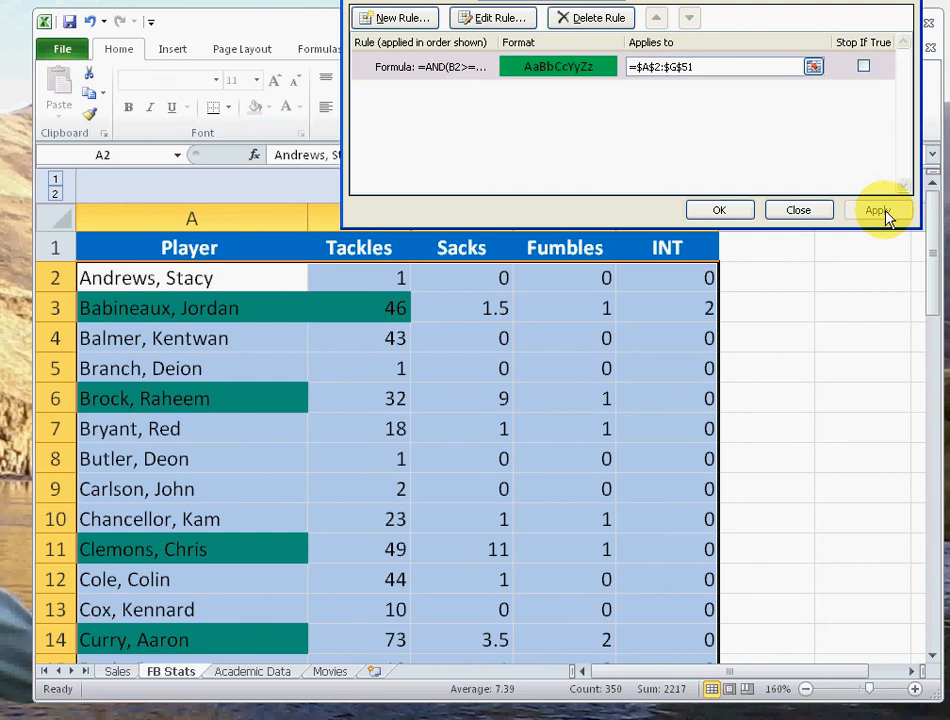
scroll(780, 367, "down", 7)
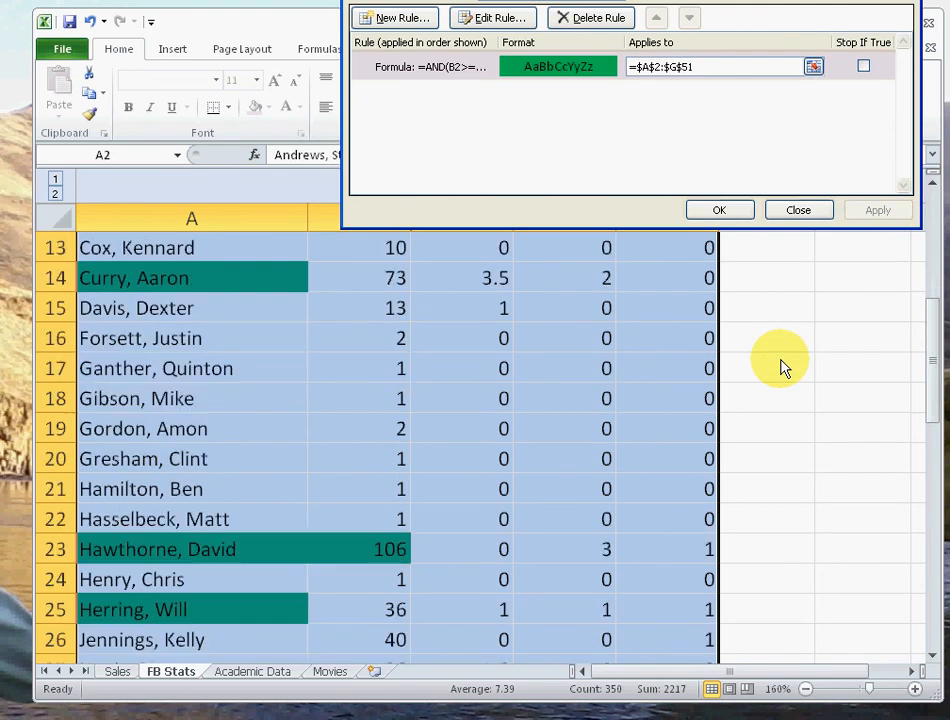
scroll(780, 367, "up", 7)
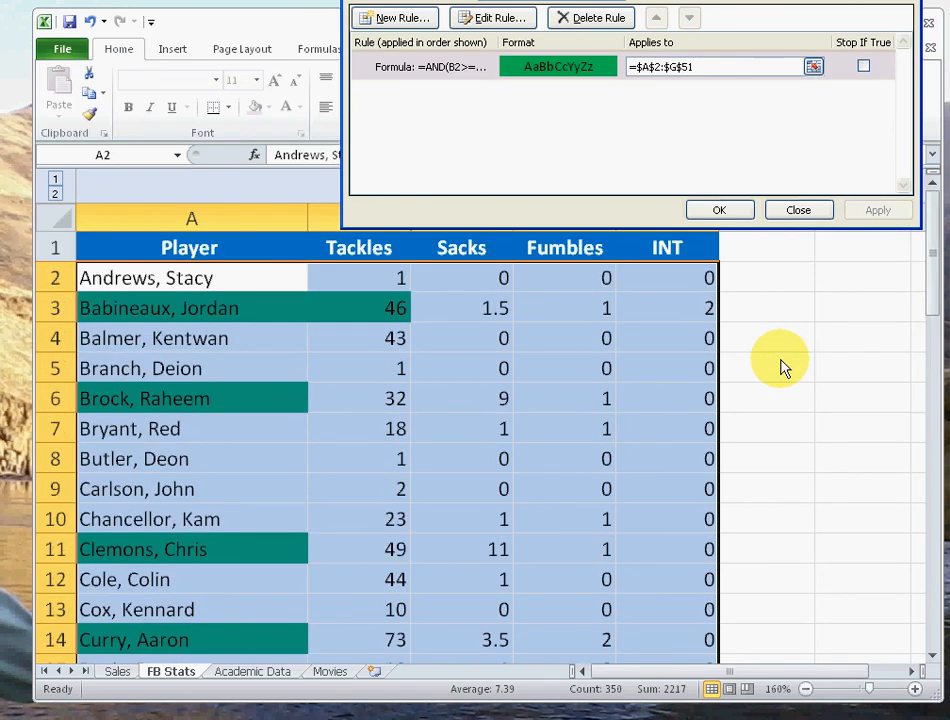
scroll(395, 372, "down", 1)
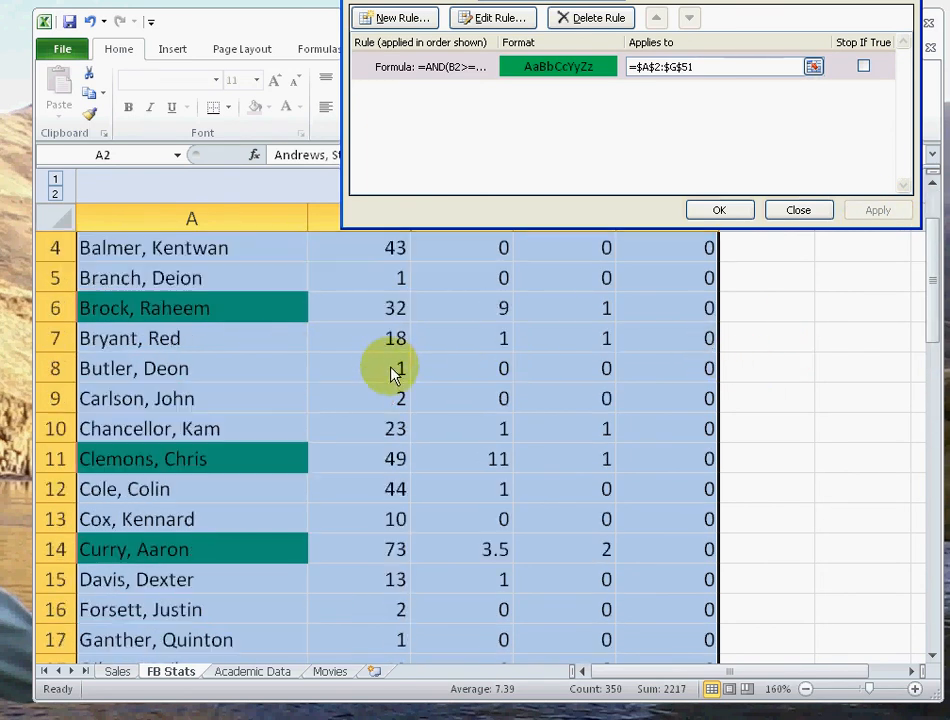
Step: Edit the green formula rule so that its B2 reference has an absolute column and relative row, $B2
scroll(395, 372, "down", 6)
scroll(395, 372, "up", 7)
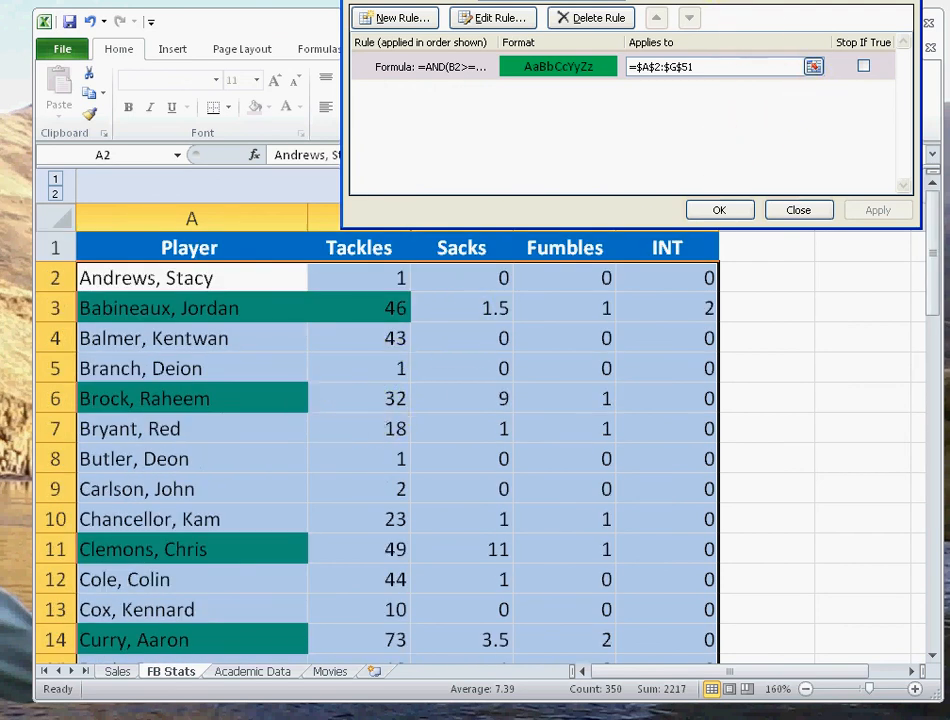
left_click_drag(738, 0, 677, 52)
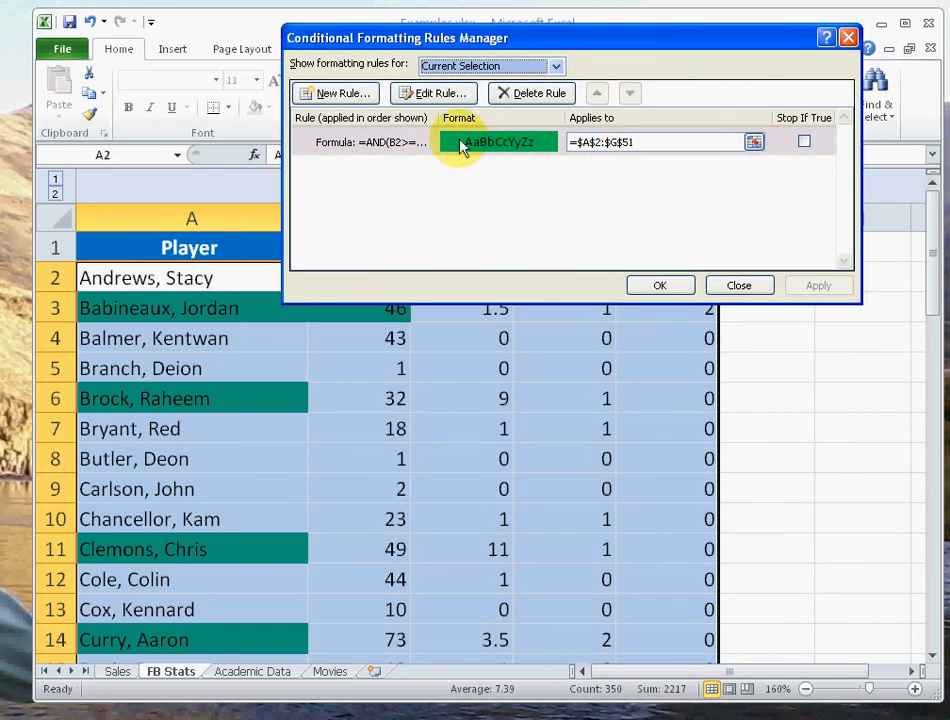
left_click(440, 93)
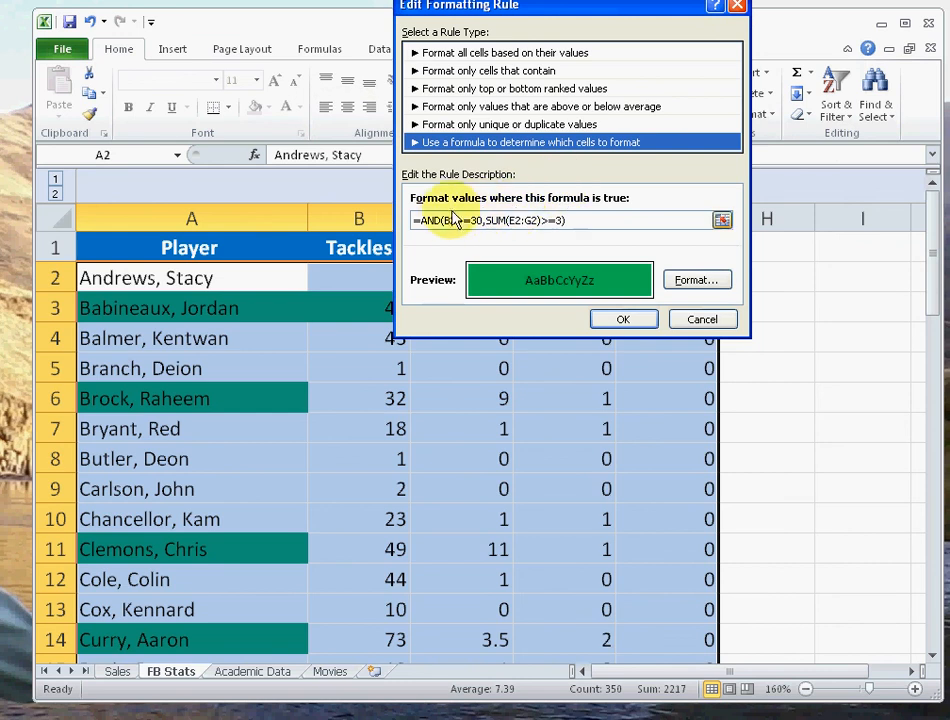
left_click(449, 222)
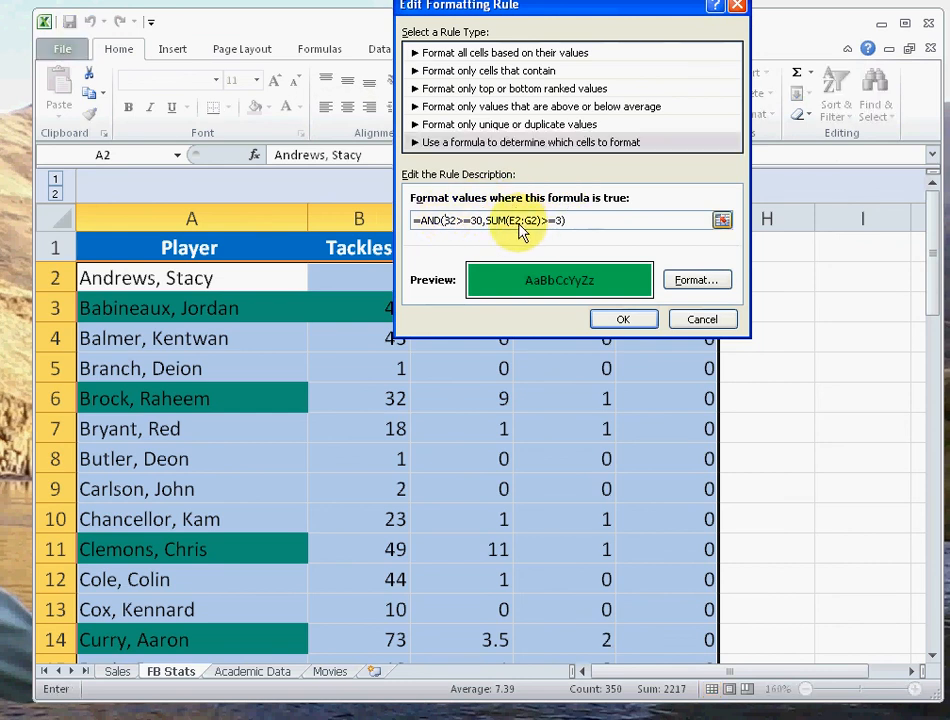
key("F4")
key("F4")
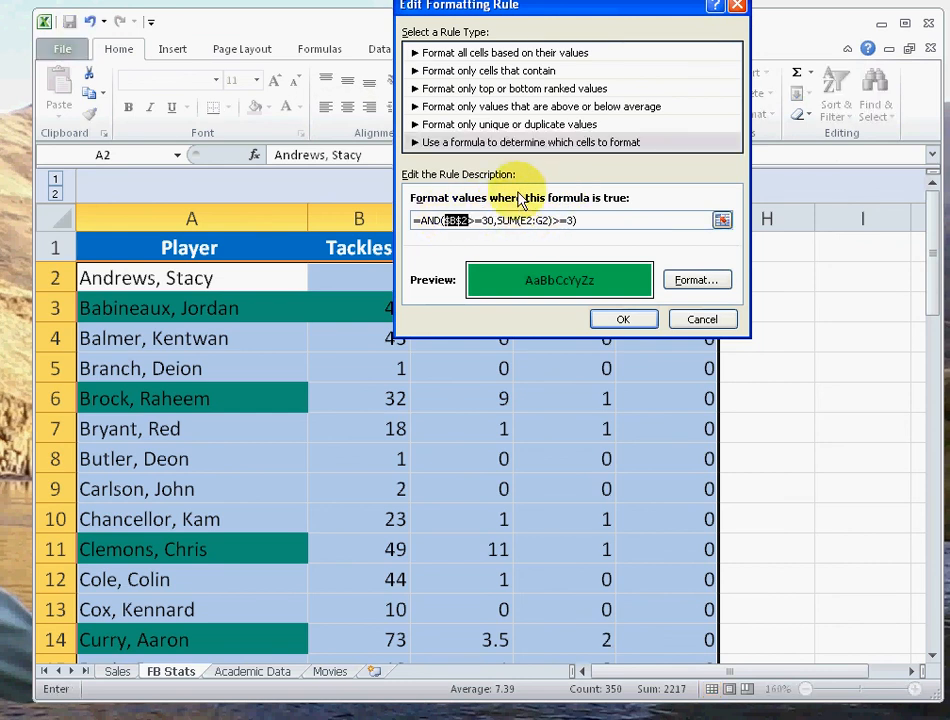
key("F4")
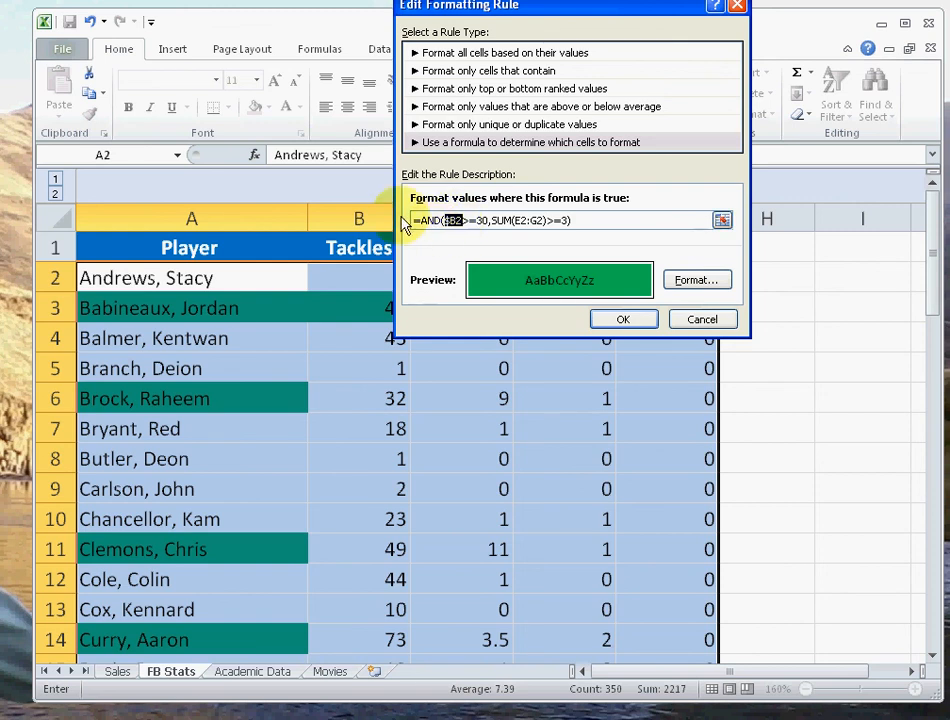
Step: Lock the columns of the SUM range in the rule formula, making it =AND($B2>=30,SUM($E2:$G2)>=3)
left_click(519, 223)
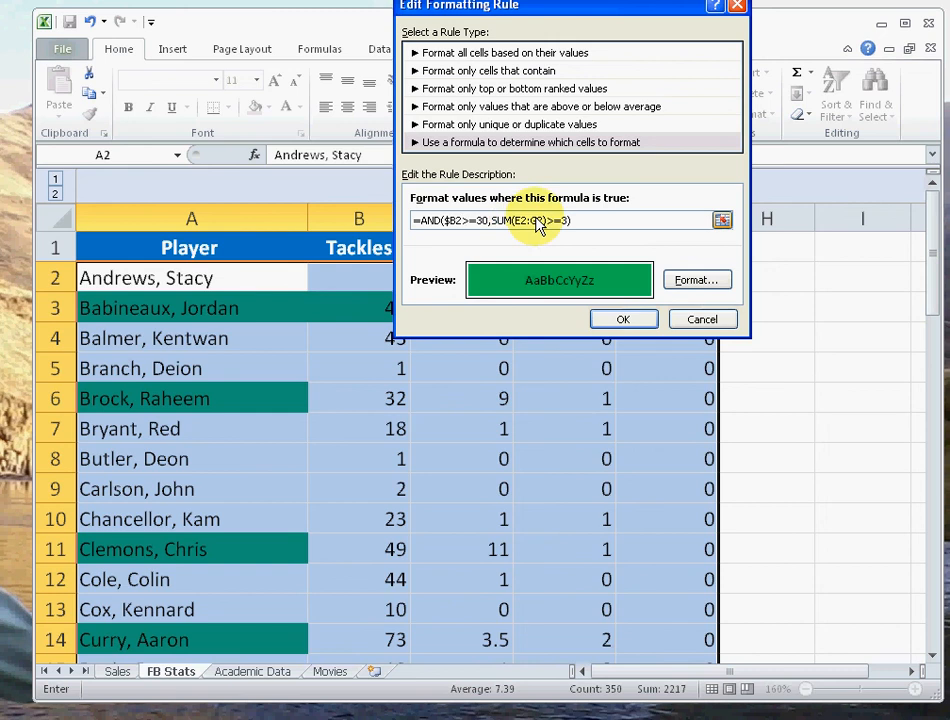
key("F4")
key("F4")
key("F4")
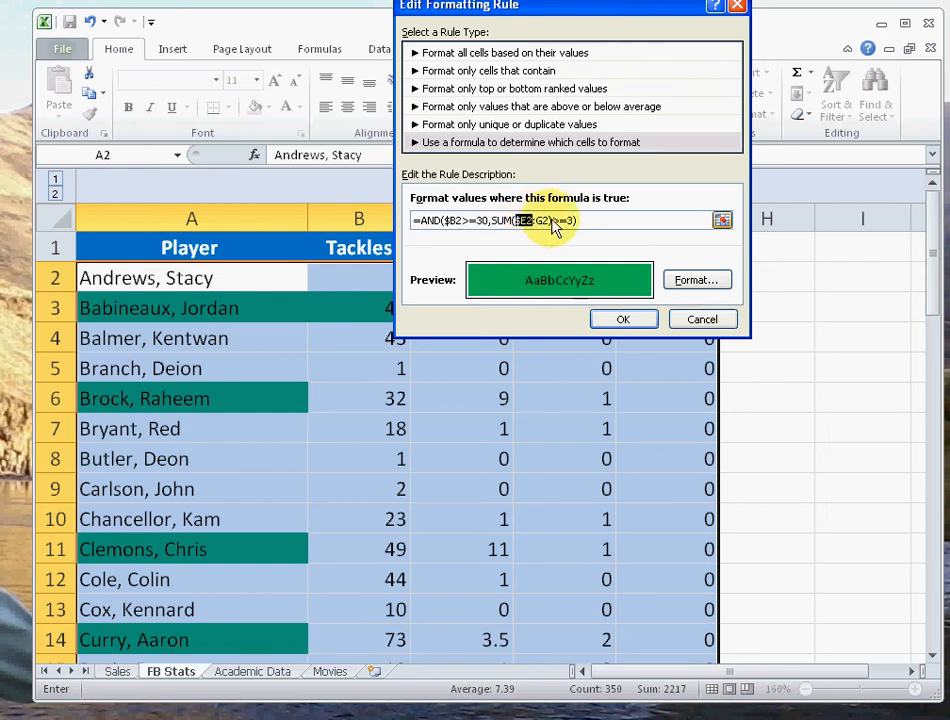
left_click(546, 221)
key("F4")
key("F4")
key("F4")
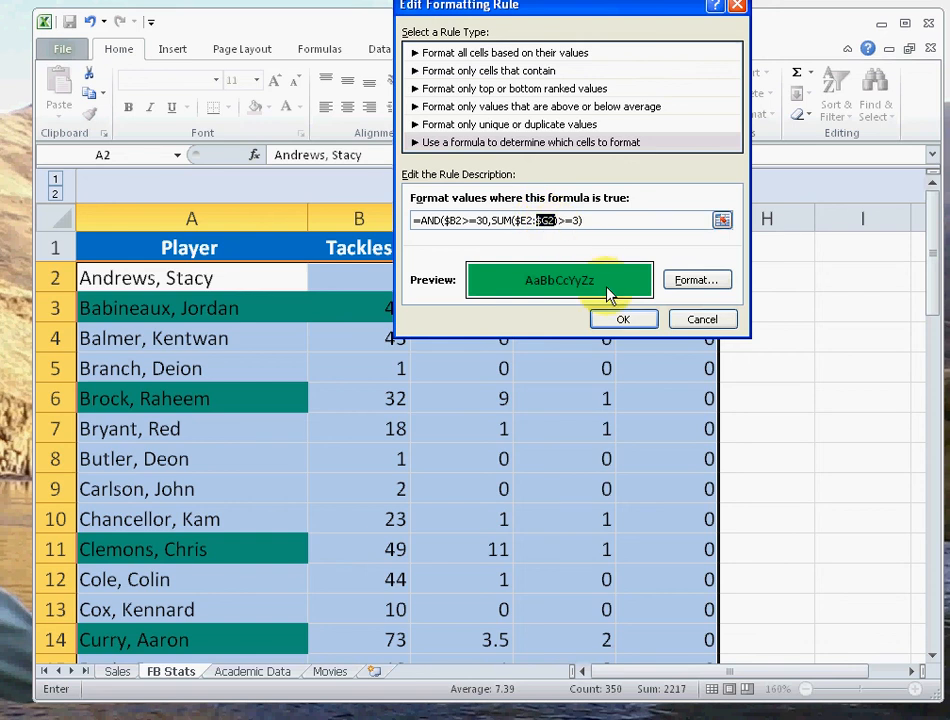
Step: Confirm and apply the edited rule to the player data, and check which rows it highlights down to the end of the list
left_click(624, 320)
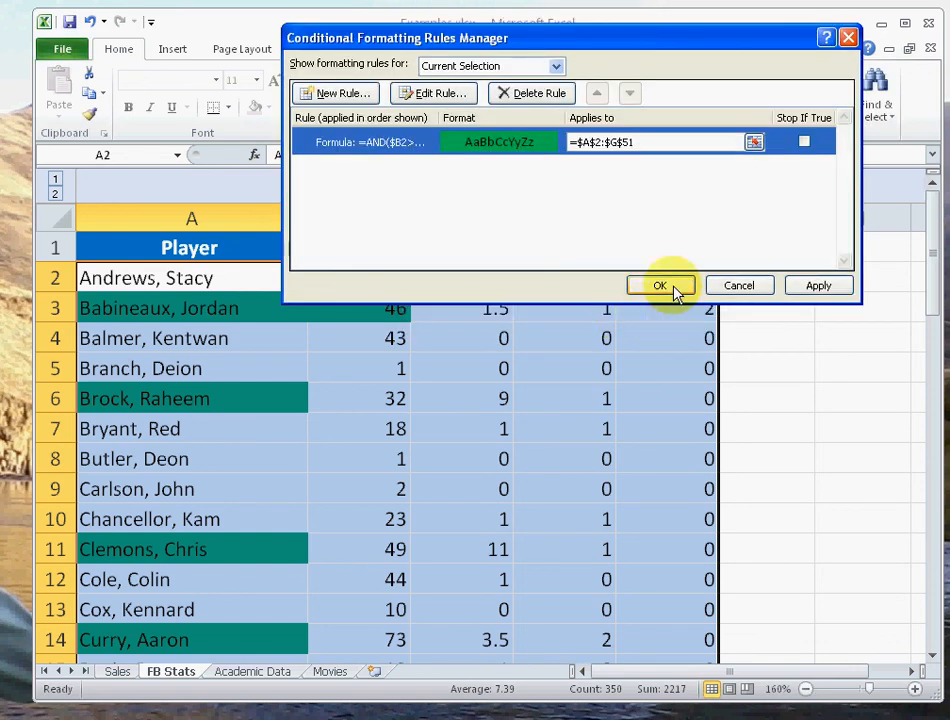
left_click(661, 286)
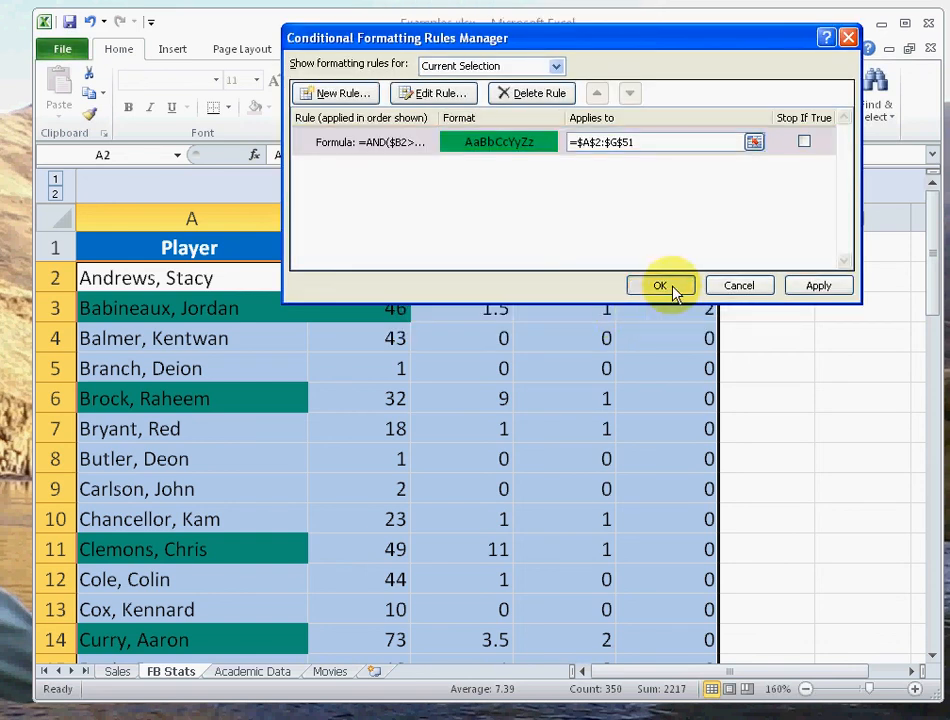
left_click(817, 285)
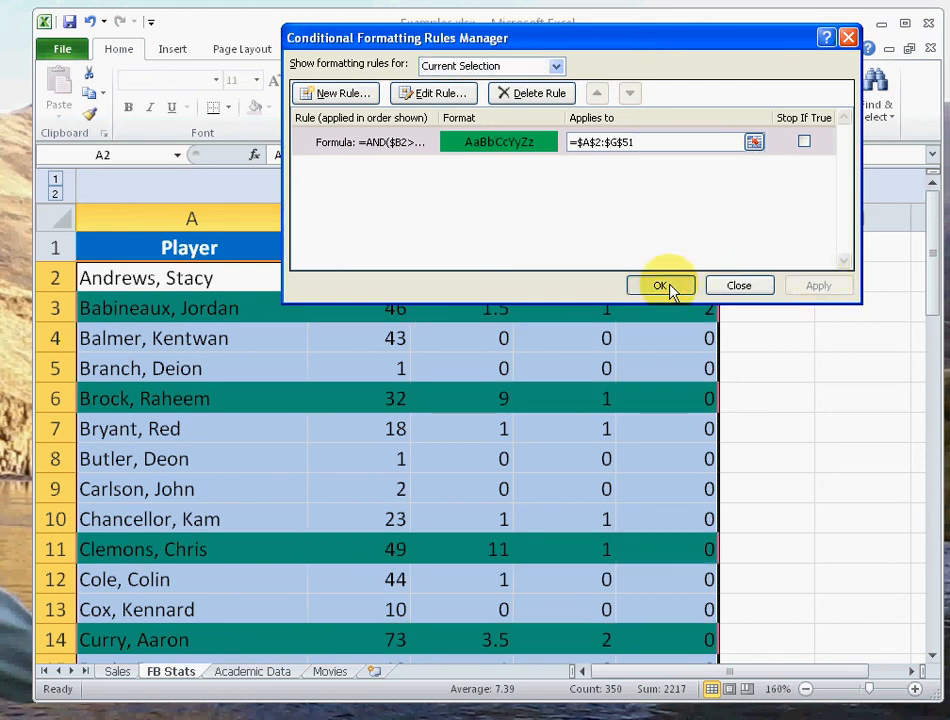
left_click(669, 288)
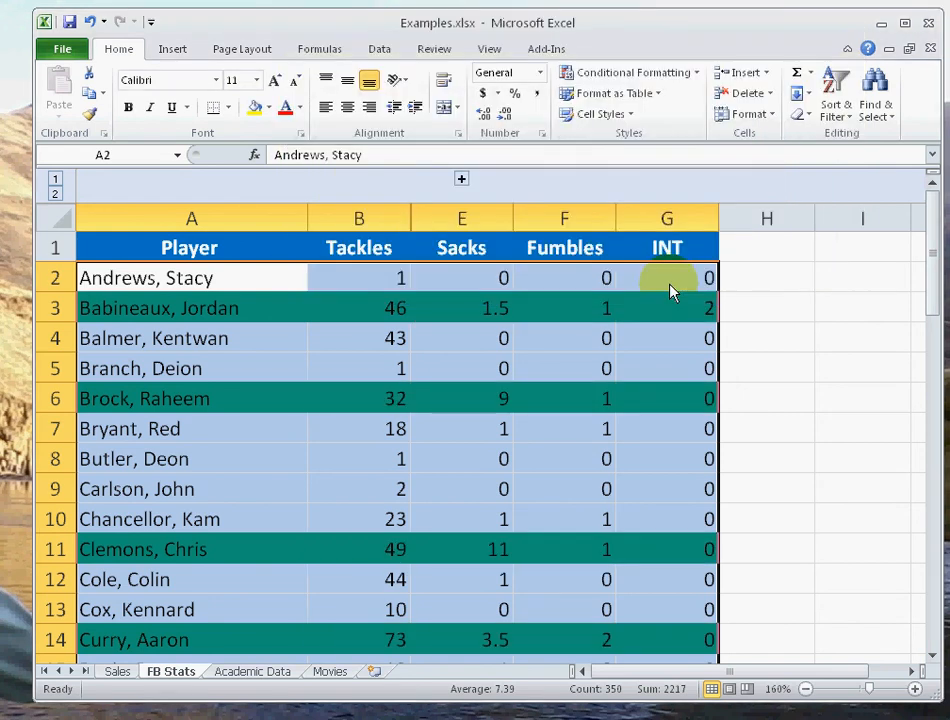
left_click(790, 307)
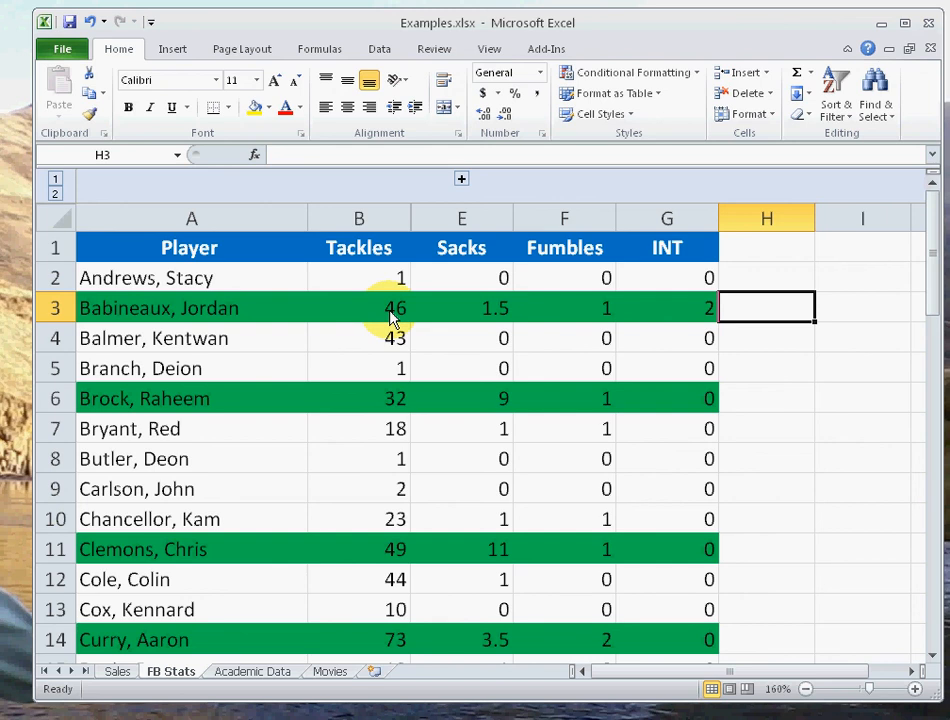
scroll(686, 318, "down", 2)
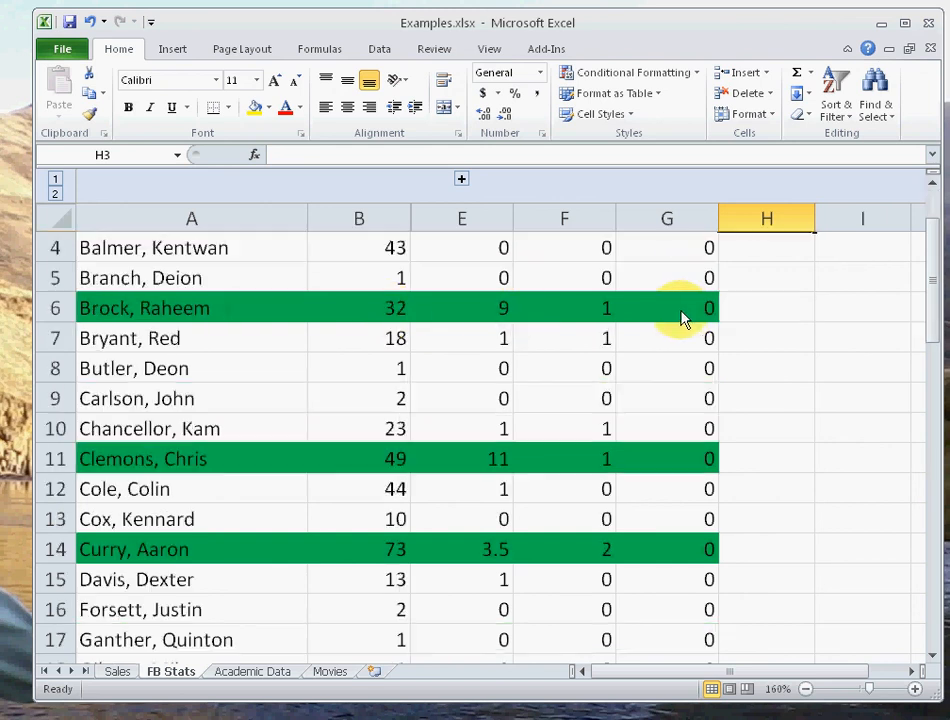
scroll(541, 382, "down", 8)
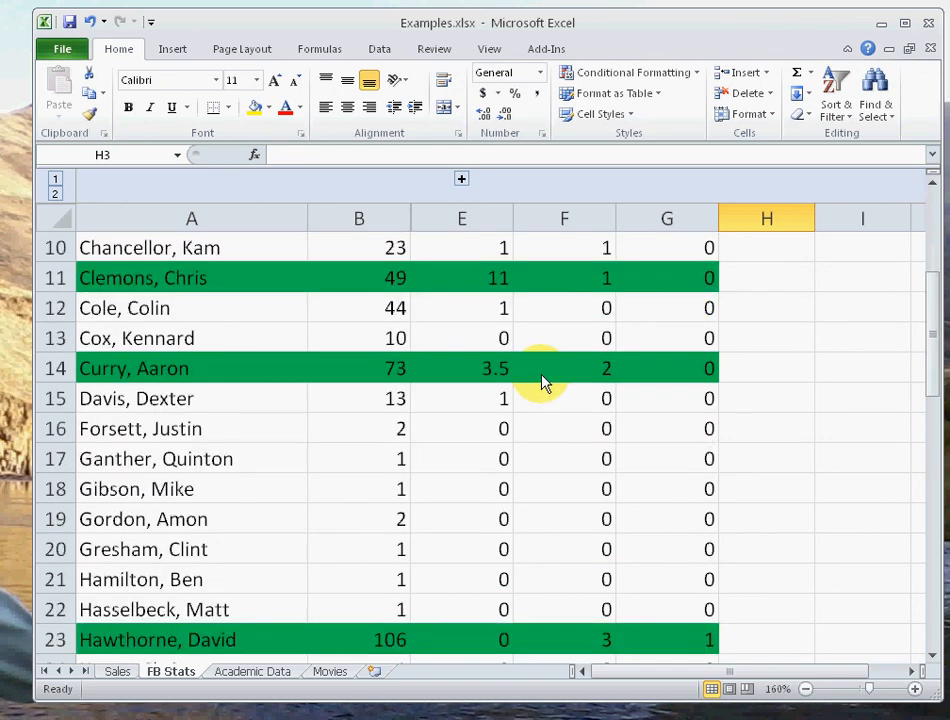
scroll(541, 382, "down", 4)
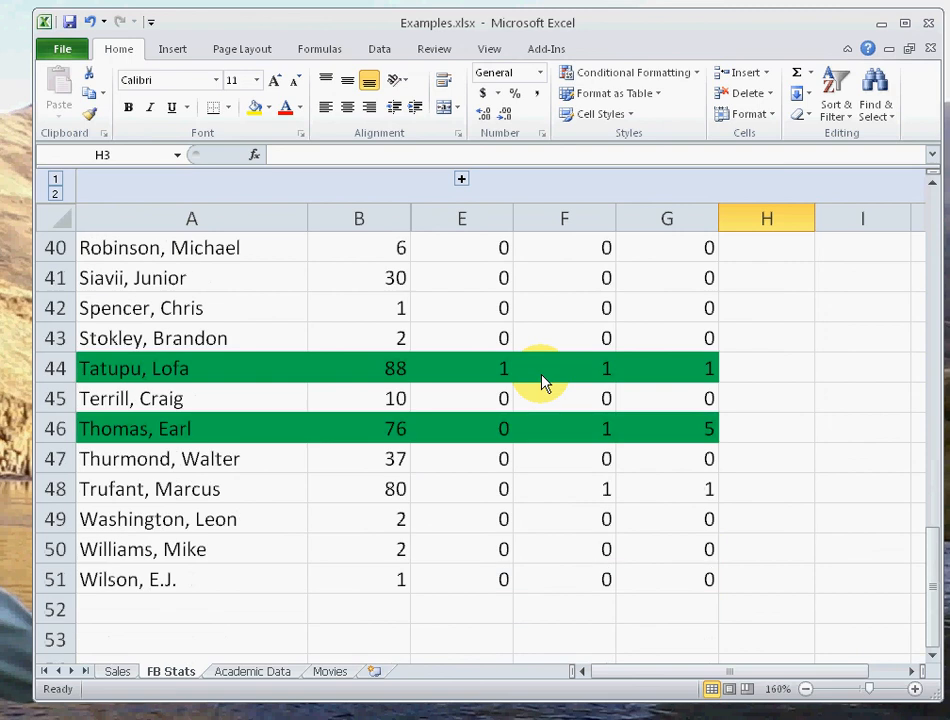
scroll(541, 380, "up", 6)
scroll(541, 375, "up", 8)
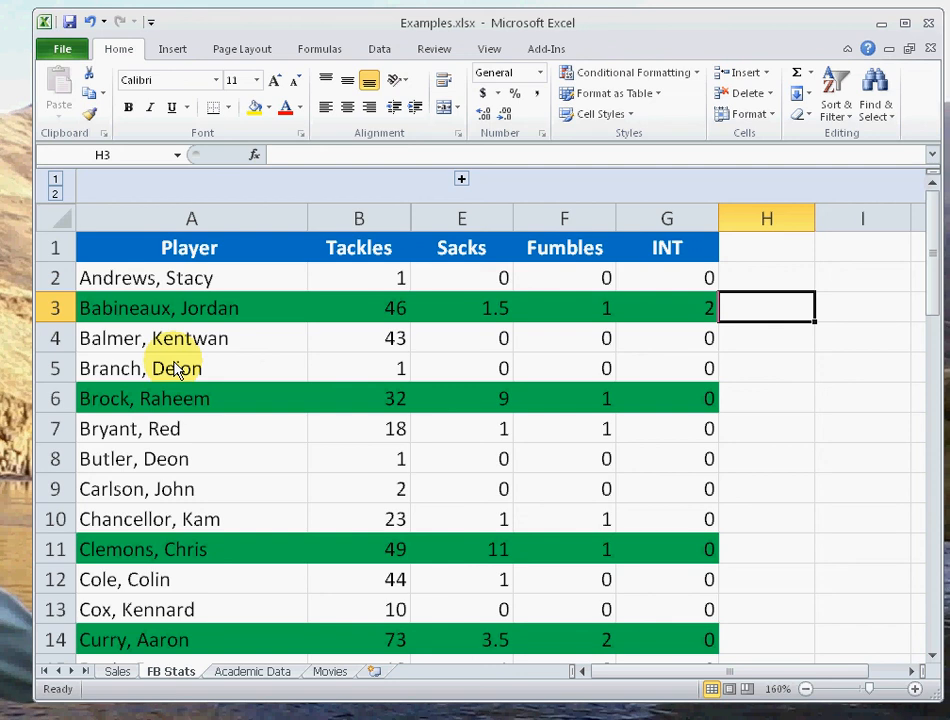
Step: Sort the player data by the Player column on Cell Color, placing the green cells On Top
left_click(379, 52)
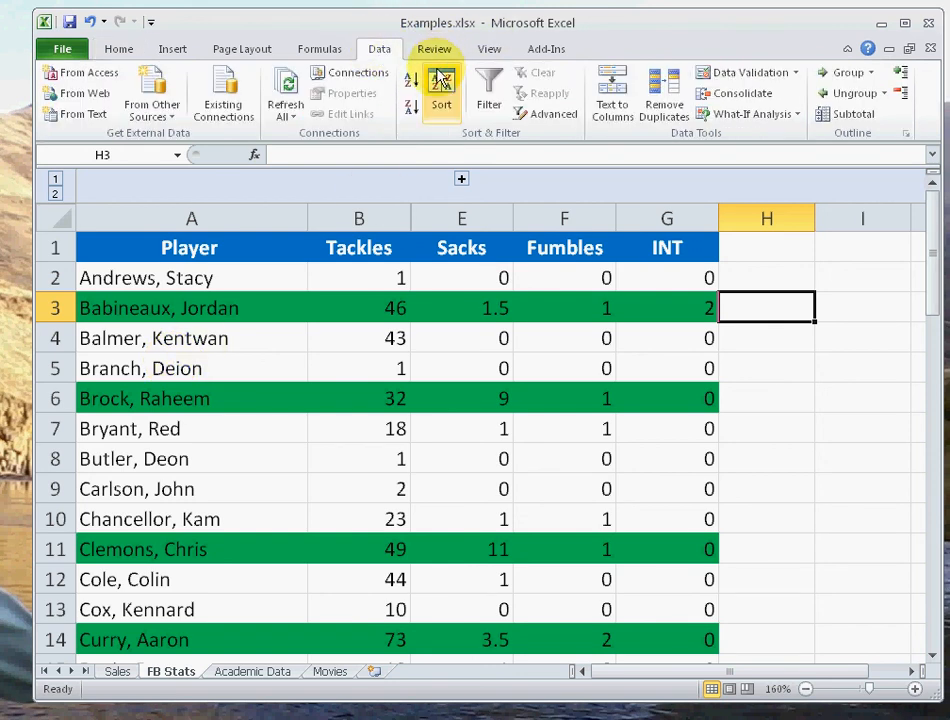
left_click(236, 308)
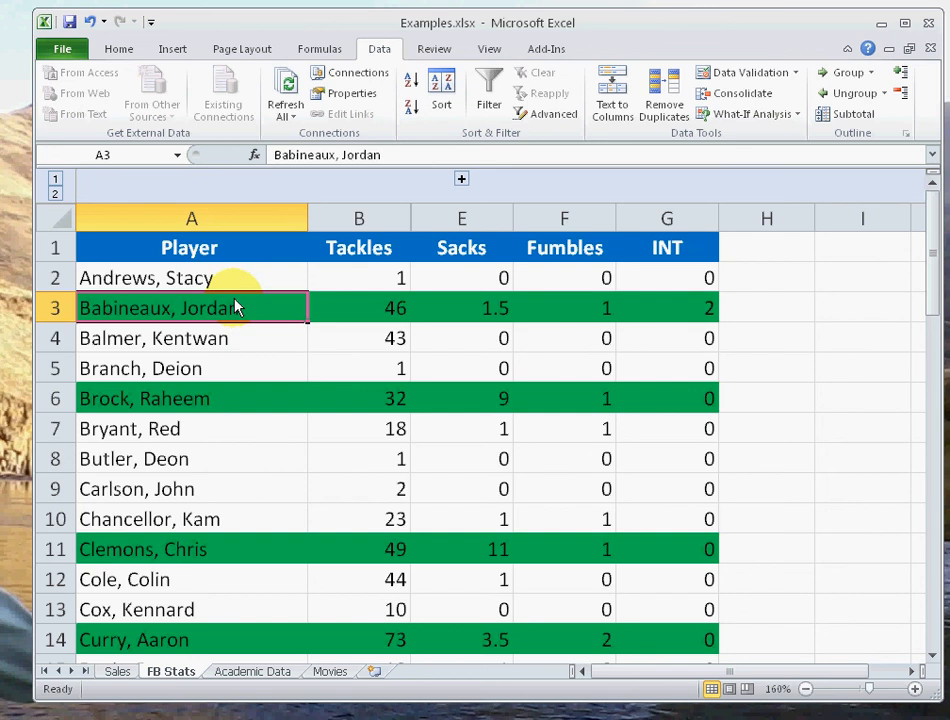
left_click(258, 274)
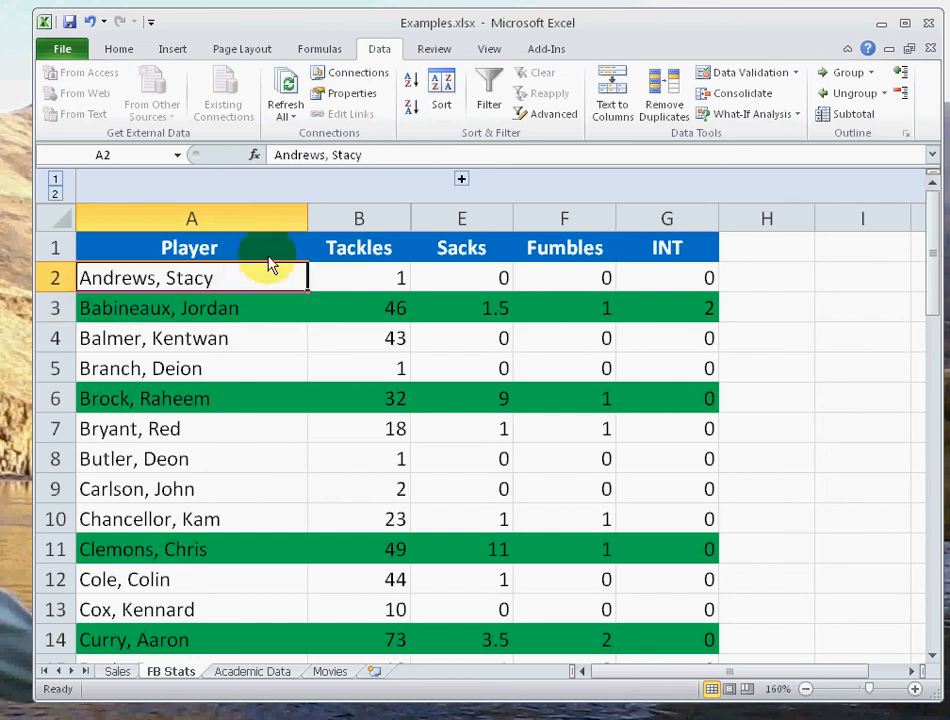
left_click(443, 85)
left_click_drag(474, 50, 574, 57)
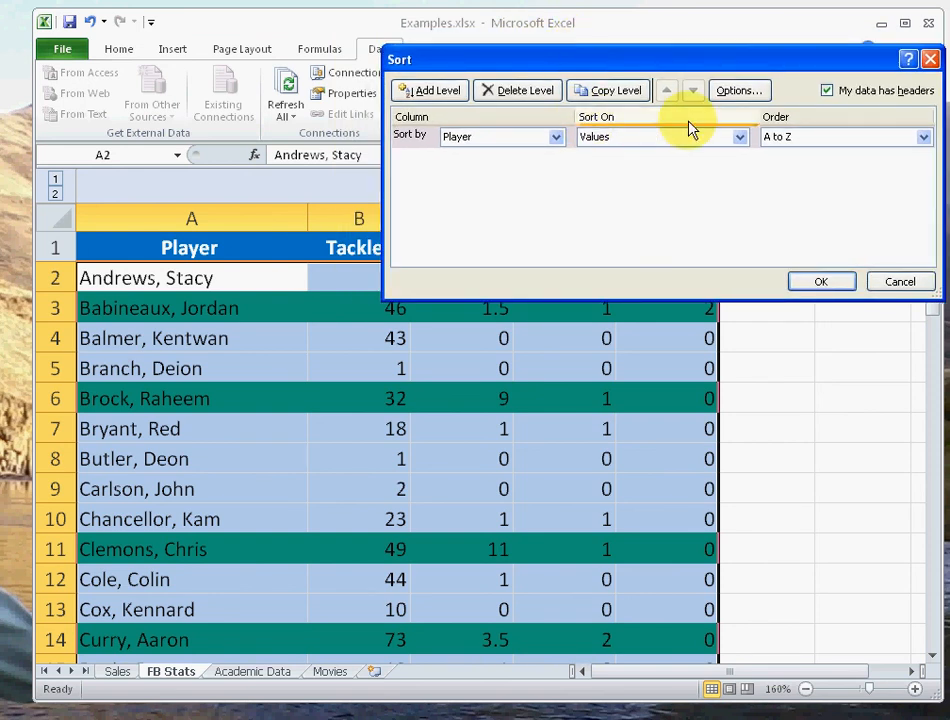
left_click(739, 137)
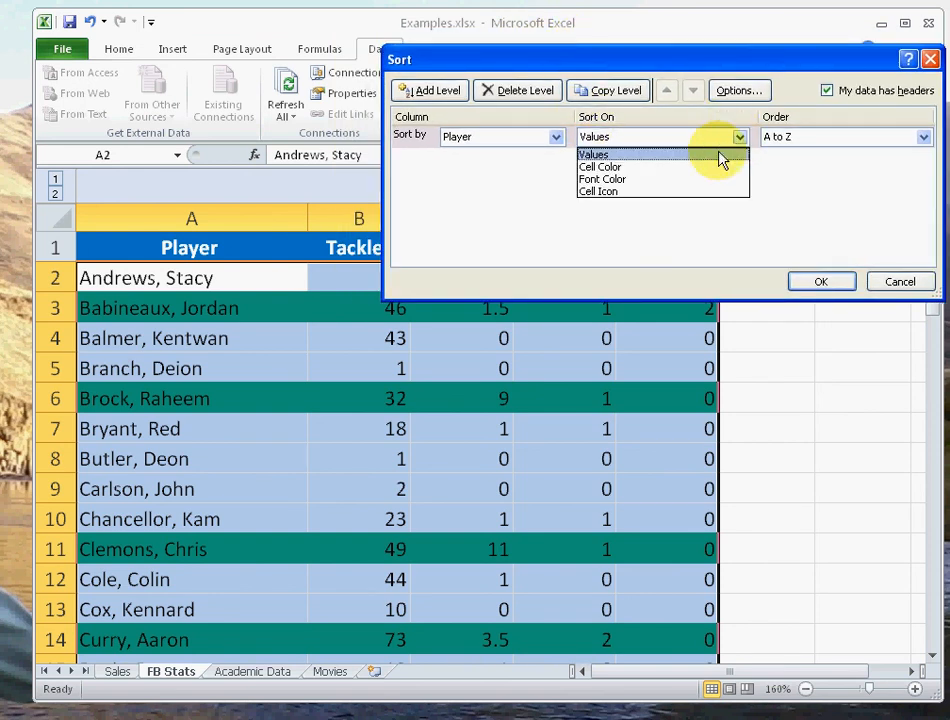
left_click(700, 167)
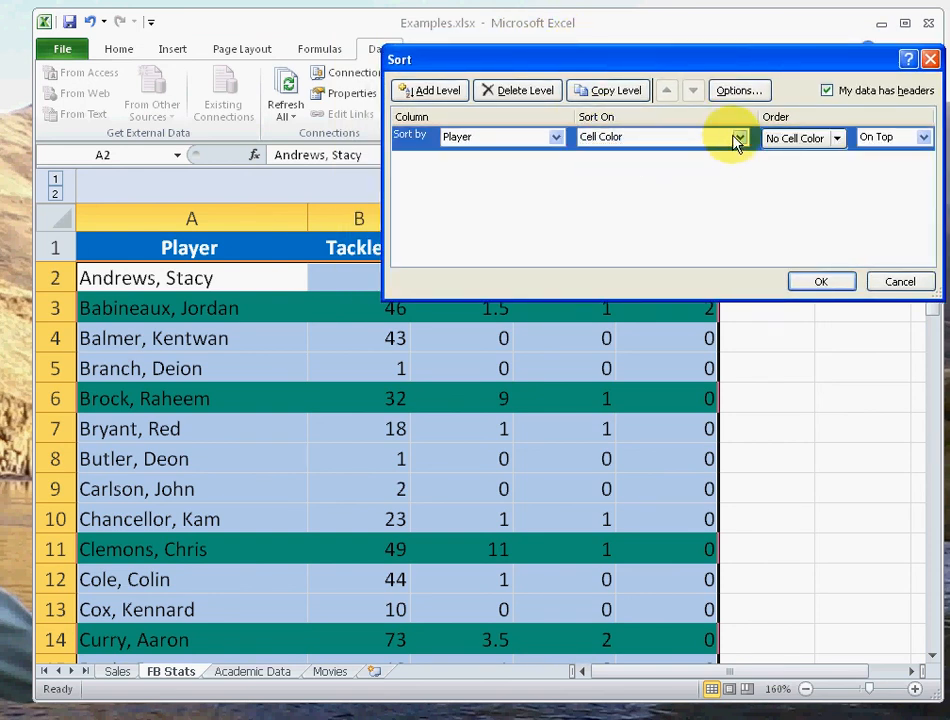
left_click_drag(738, 70, 684, 75)
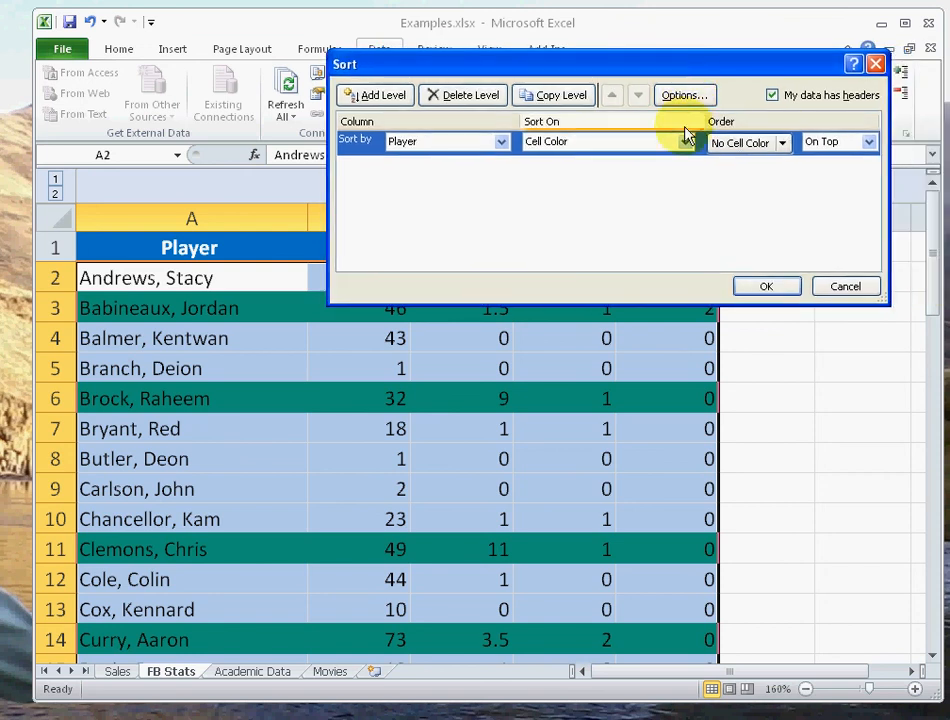
left_click(783, 147)
left_click(736, 197)
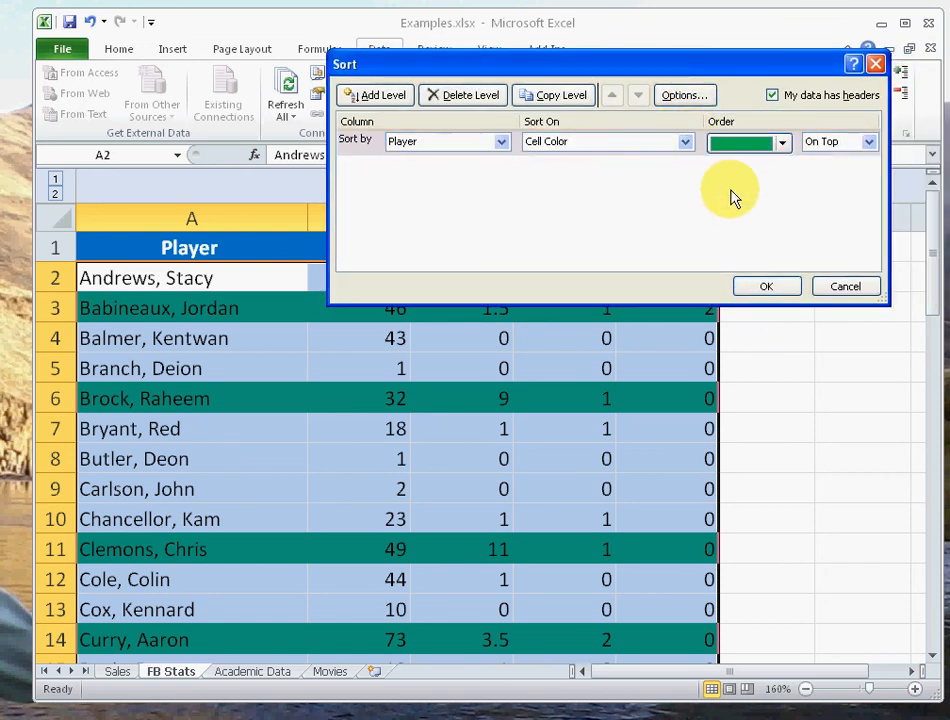
left_click(782, 290)
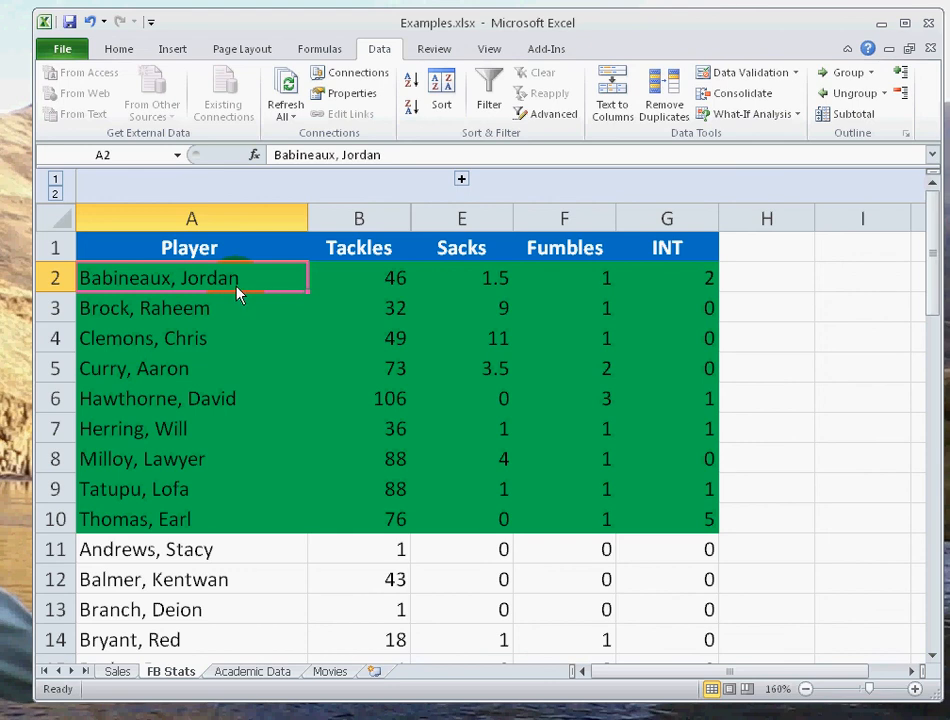
Step: Add a second sort level on the Tackles values, ordered Smallest to Largest, and apply the sort
left_click(440, 90)
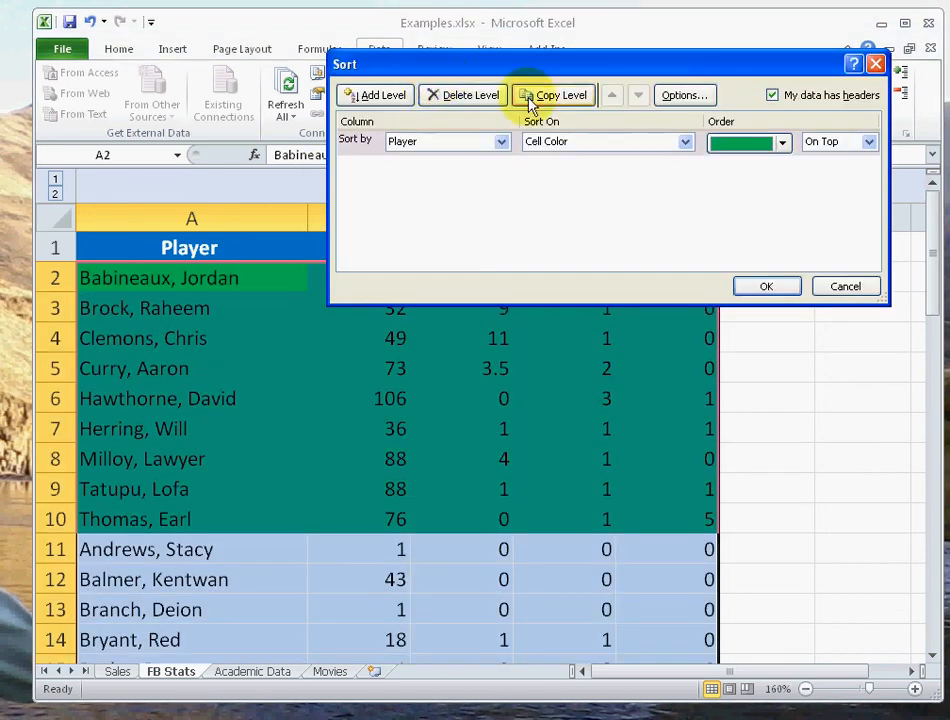
left_click(390, 97)
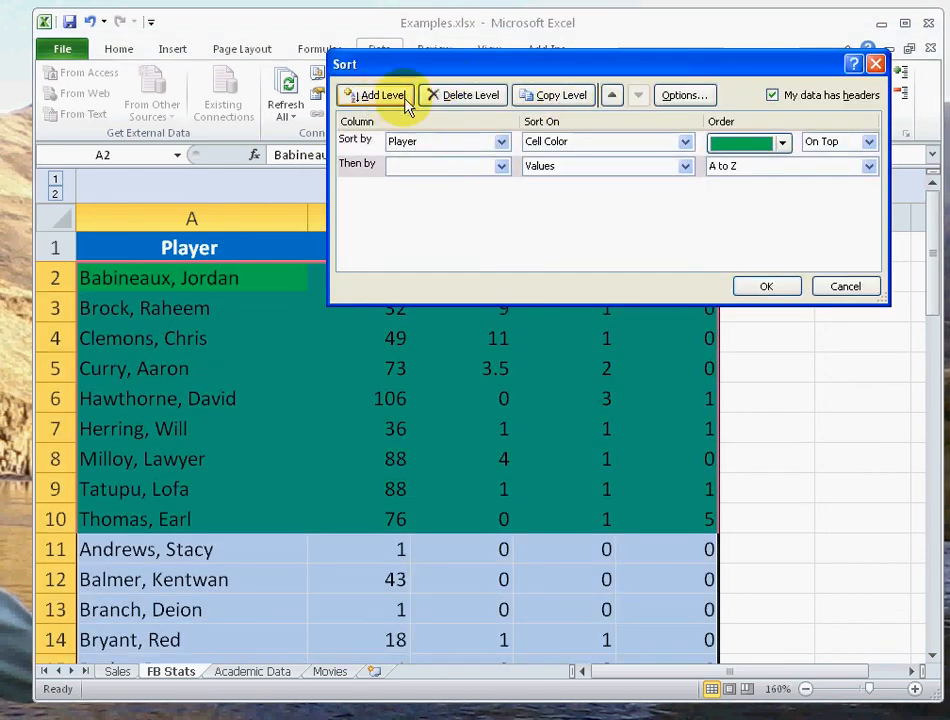
left_click(502, 168)
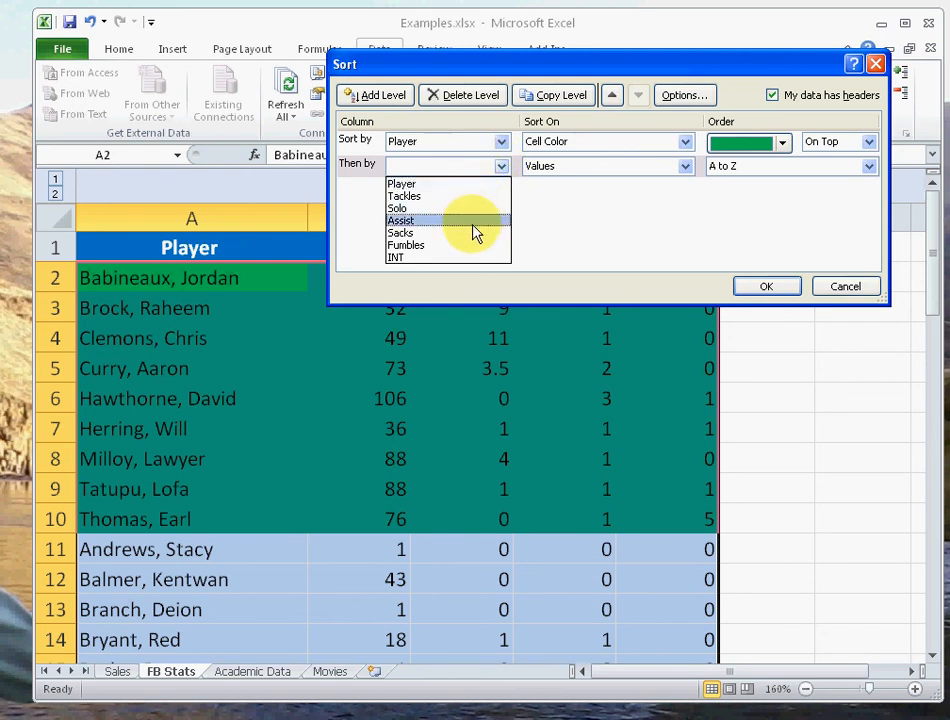
left_click(474, 198)
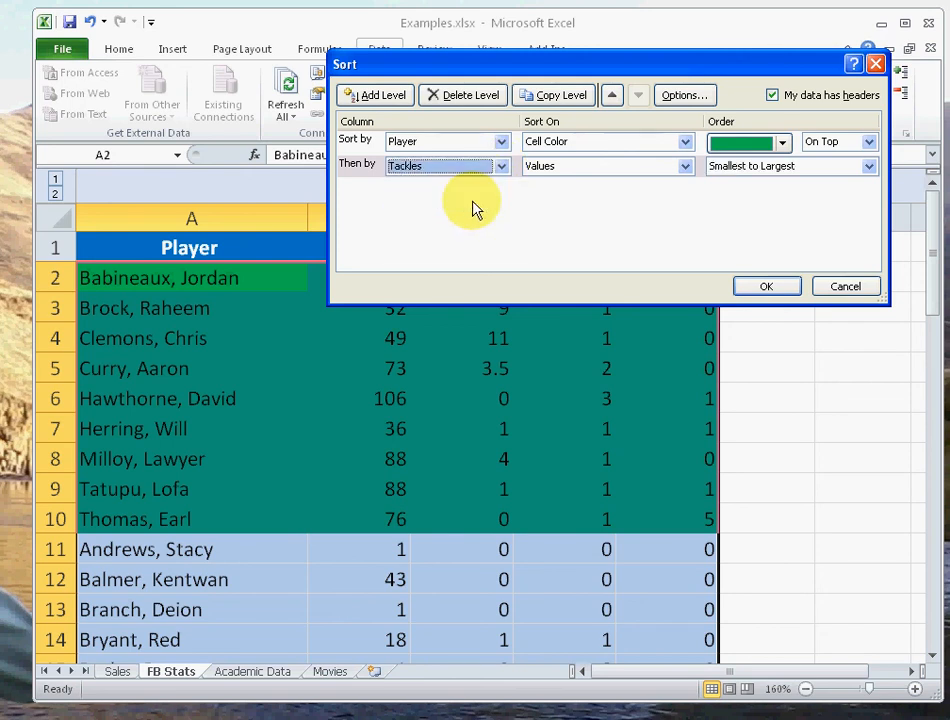
left_click(785, 289)
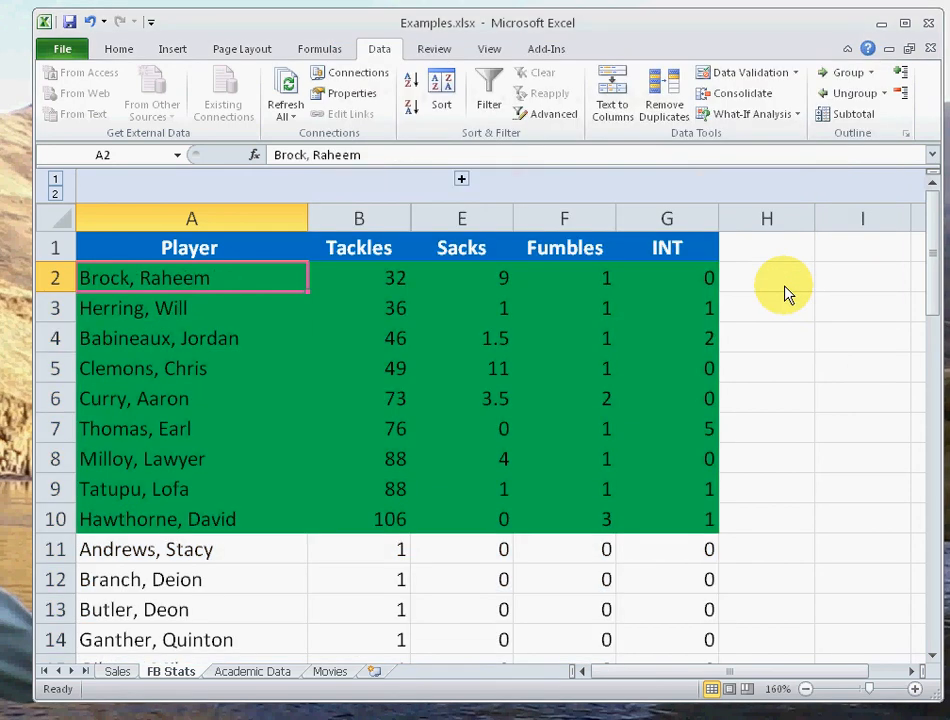
Step: Change the order of the Tackles sort level to Largest to Smallest and apply the sort again
left_click(437, 88)
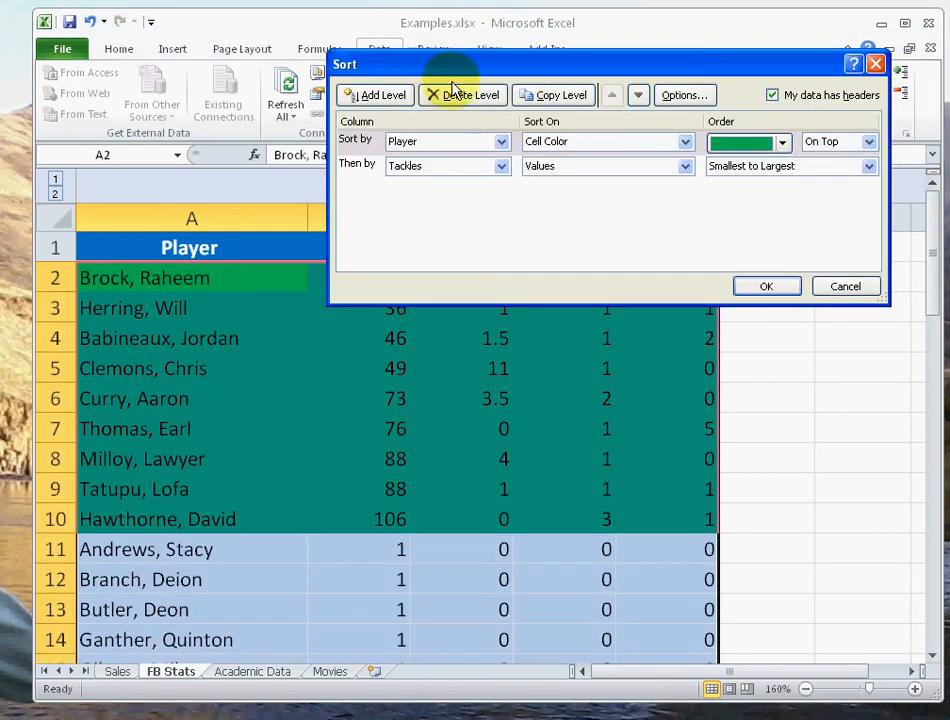
left_click(868, 166)
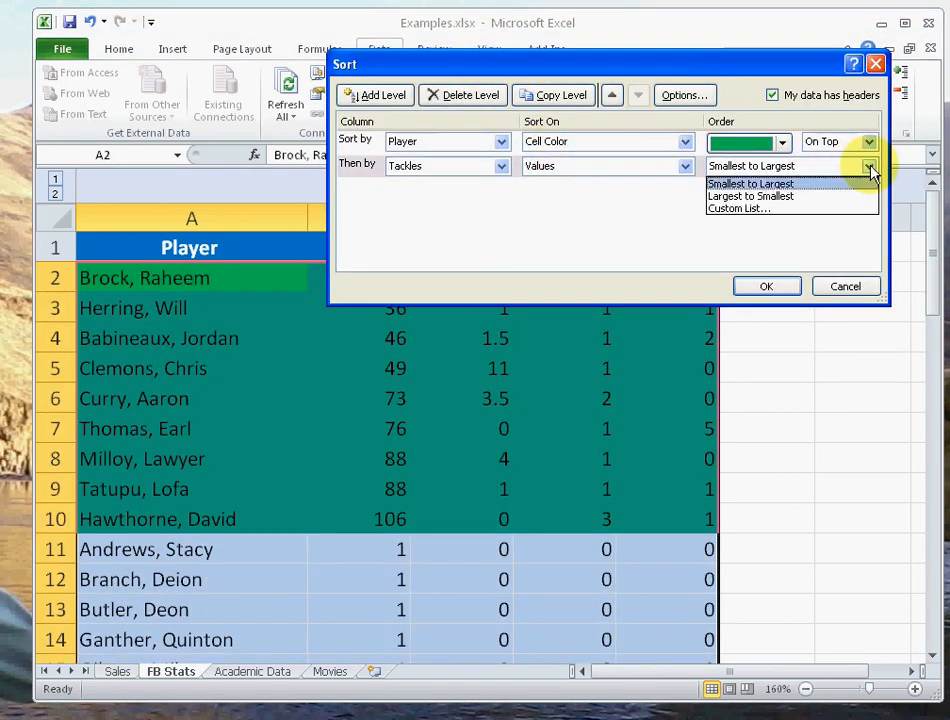
left_click(843, 197)
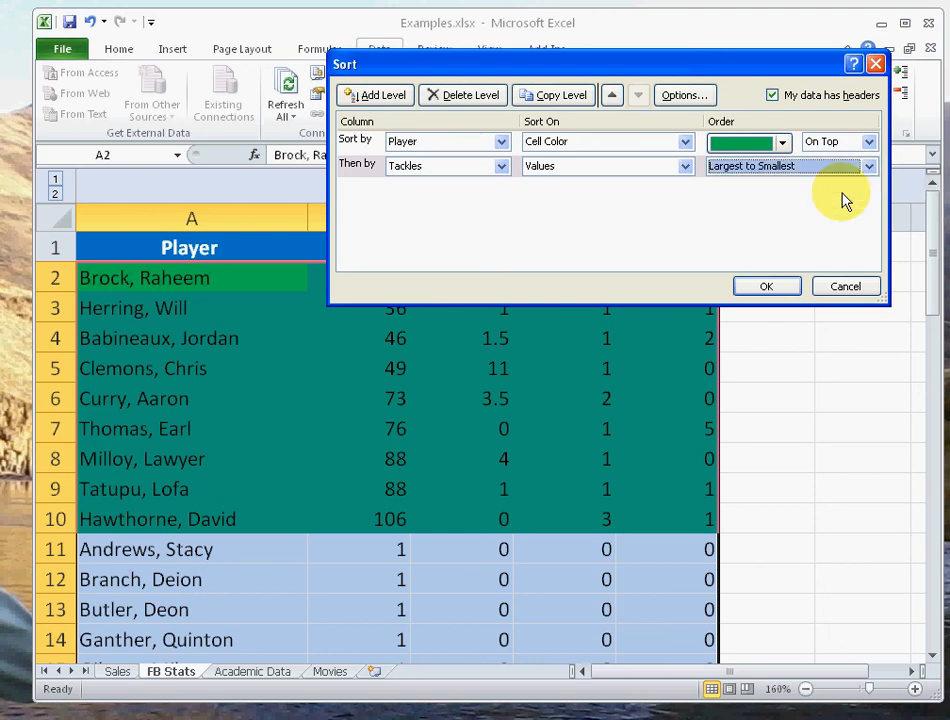
left_click(781, 288)
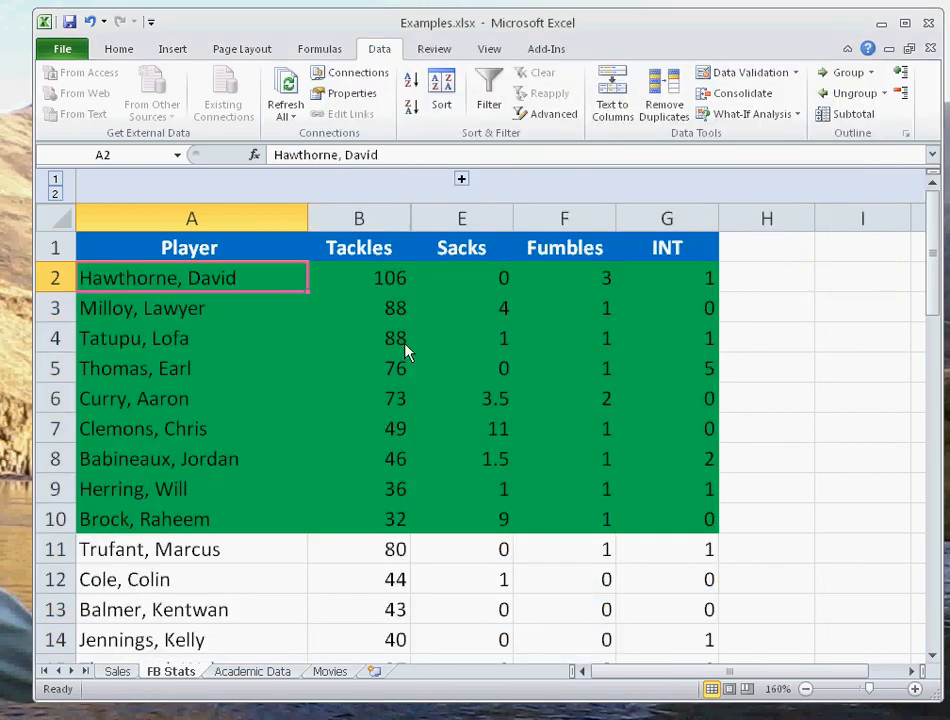